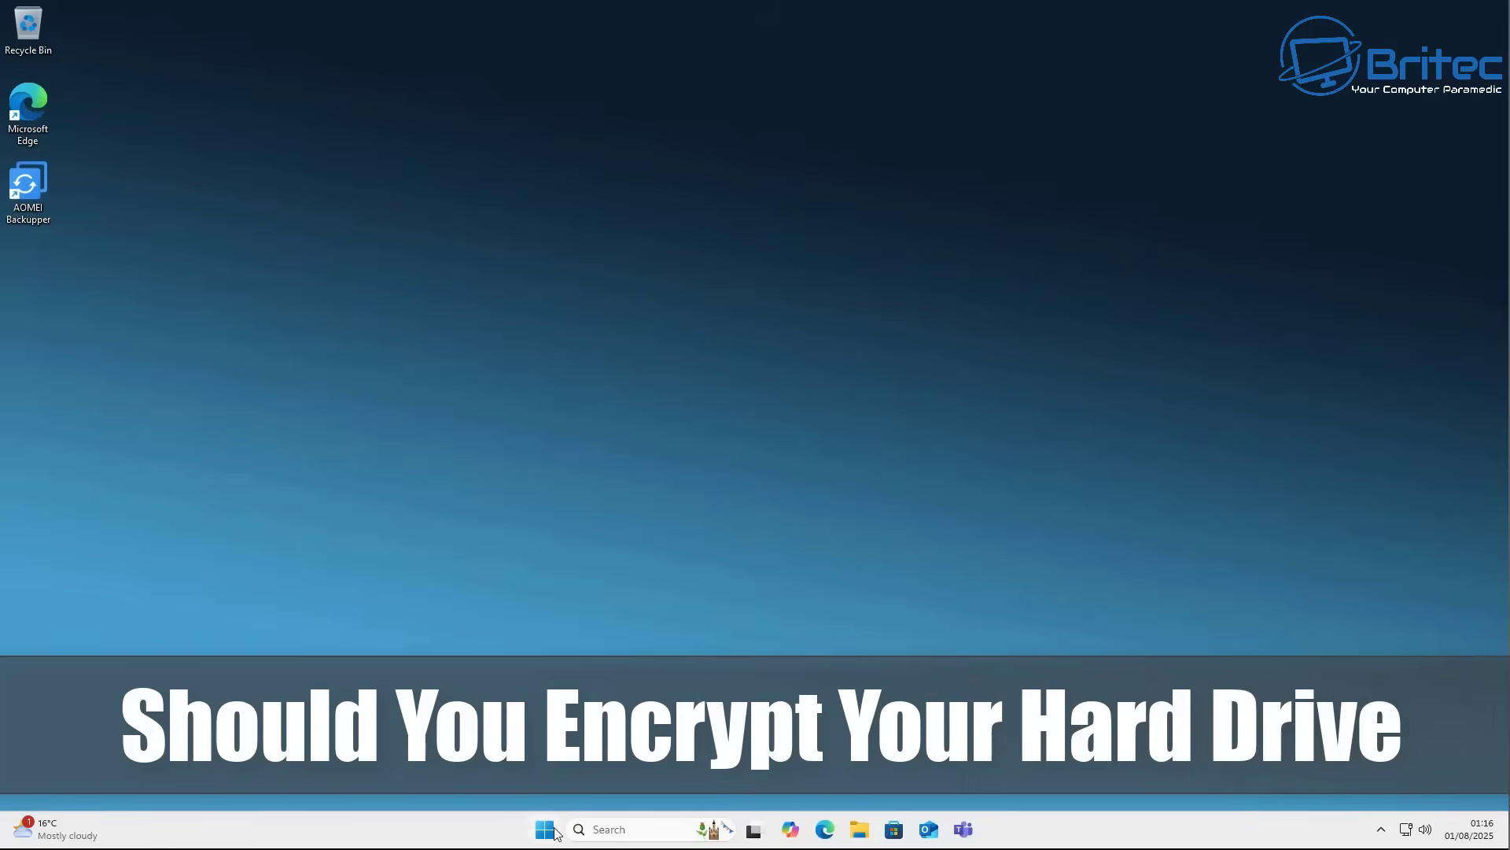
Open Disk Management from the Start button's right-click menu
click(545, 829)
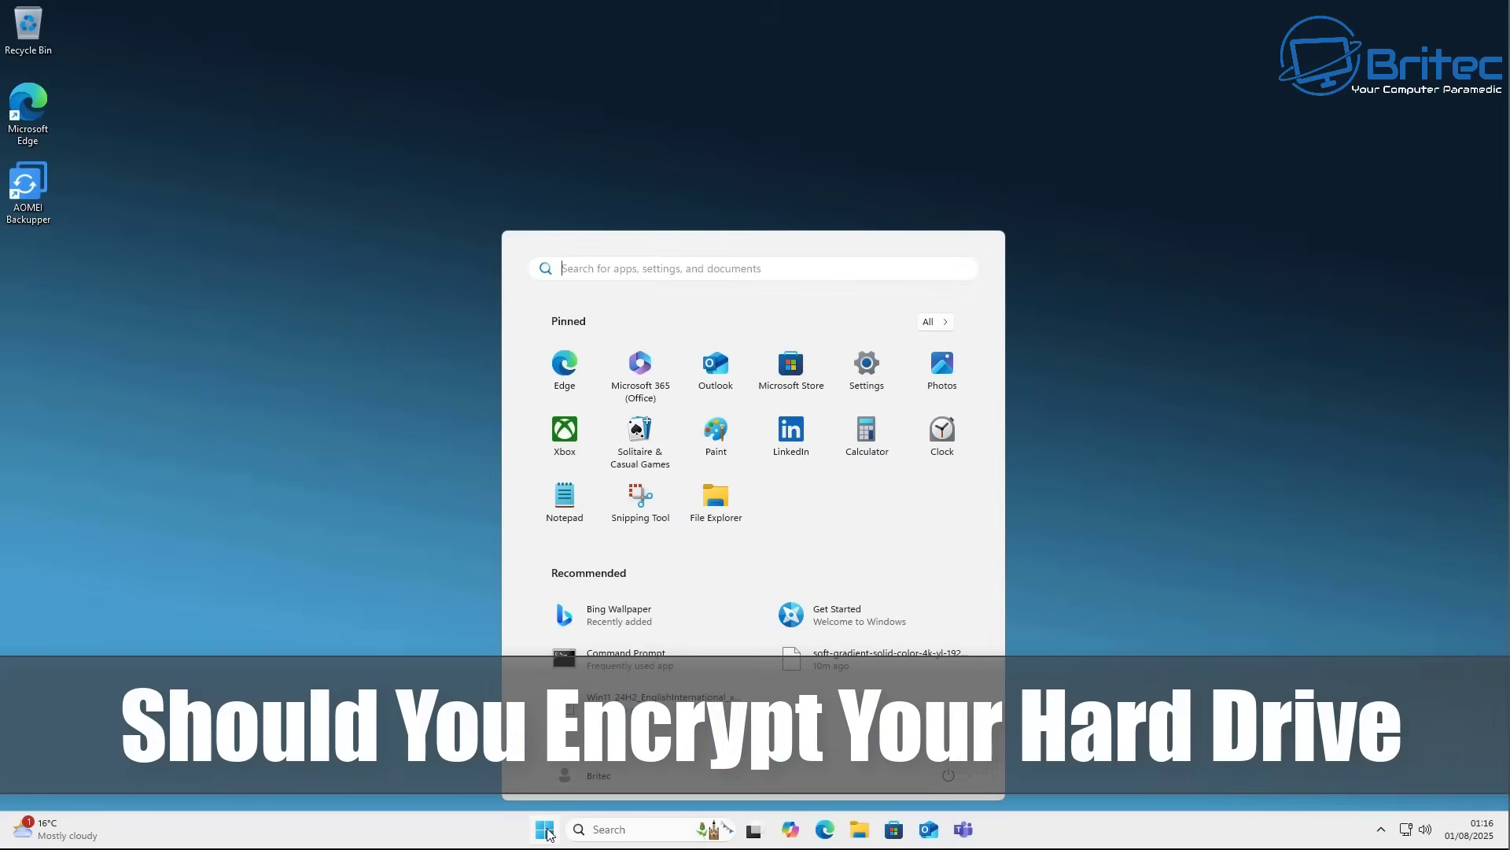
click(546, 831)
right_click(546, 830)
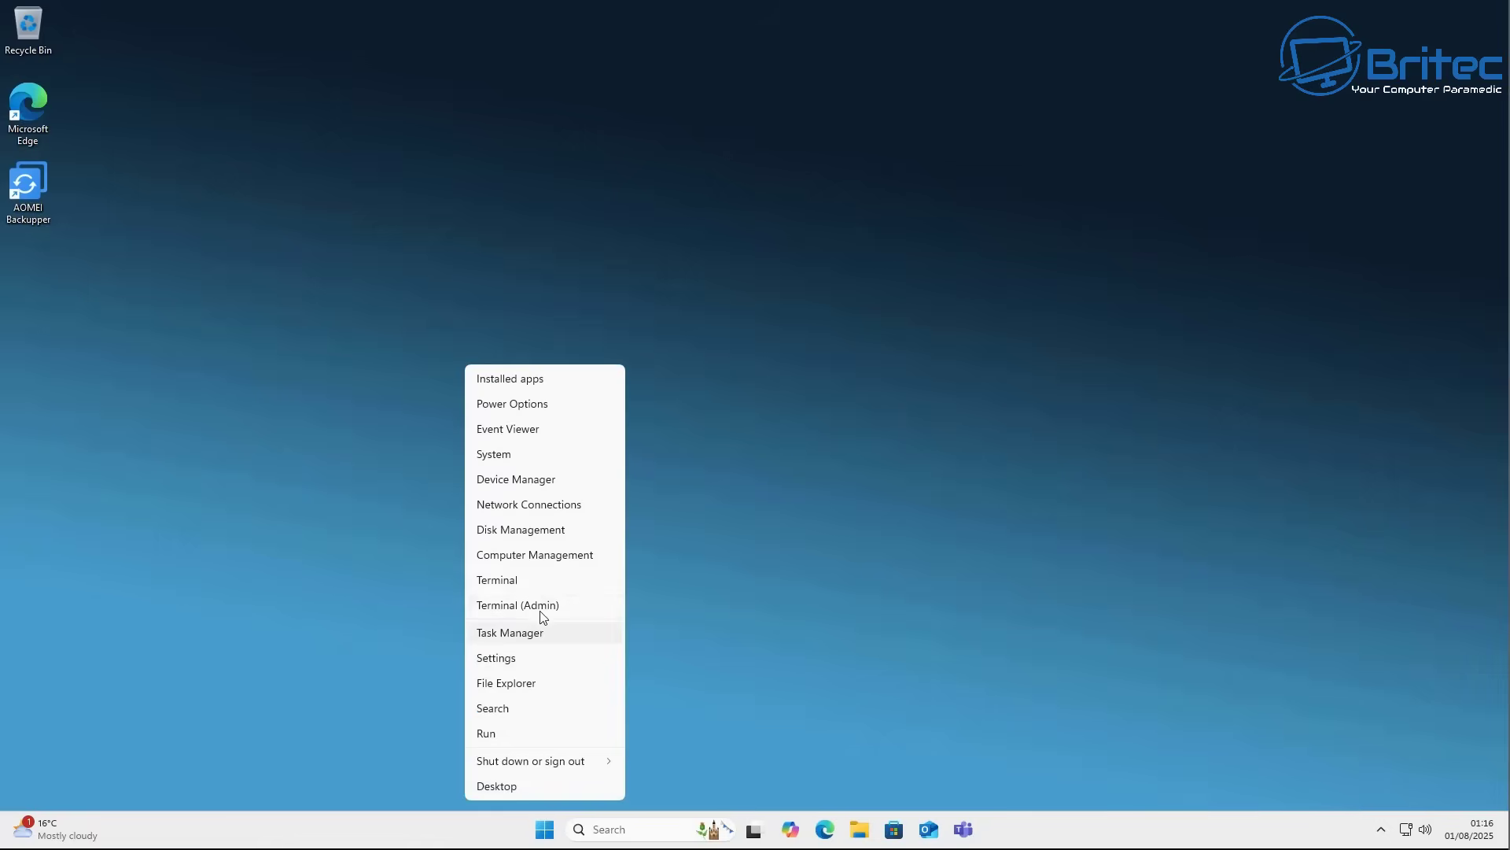
click(513, 530)
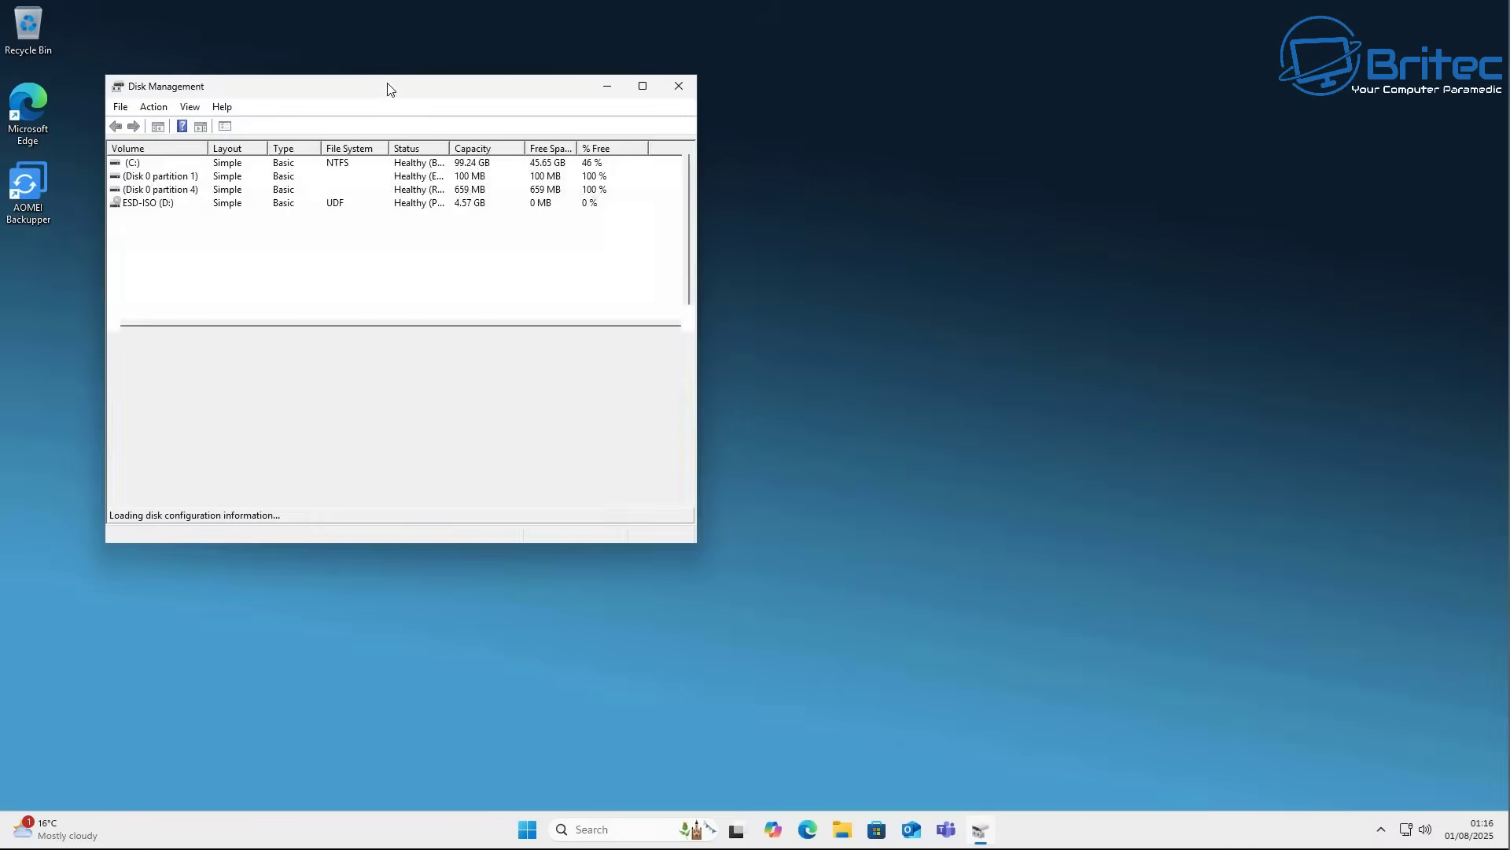
Enlarge the Disk Management window and select Disk 0's 100 MB EFI and C: partitions
drag(391, 89, 495, 103)
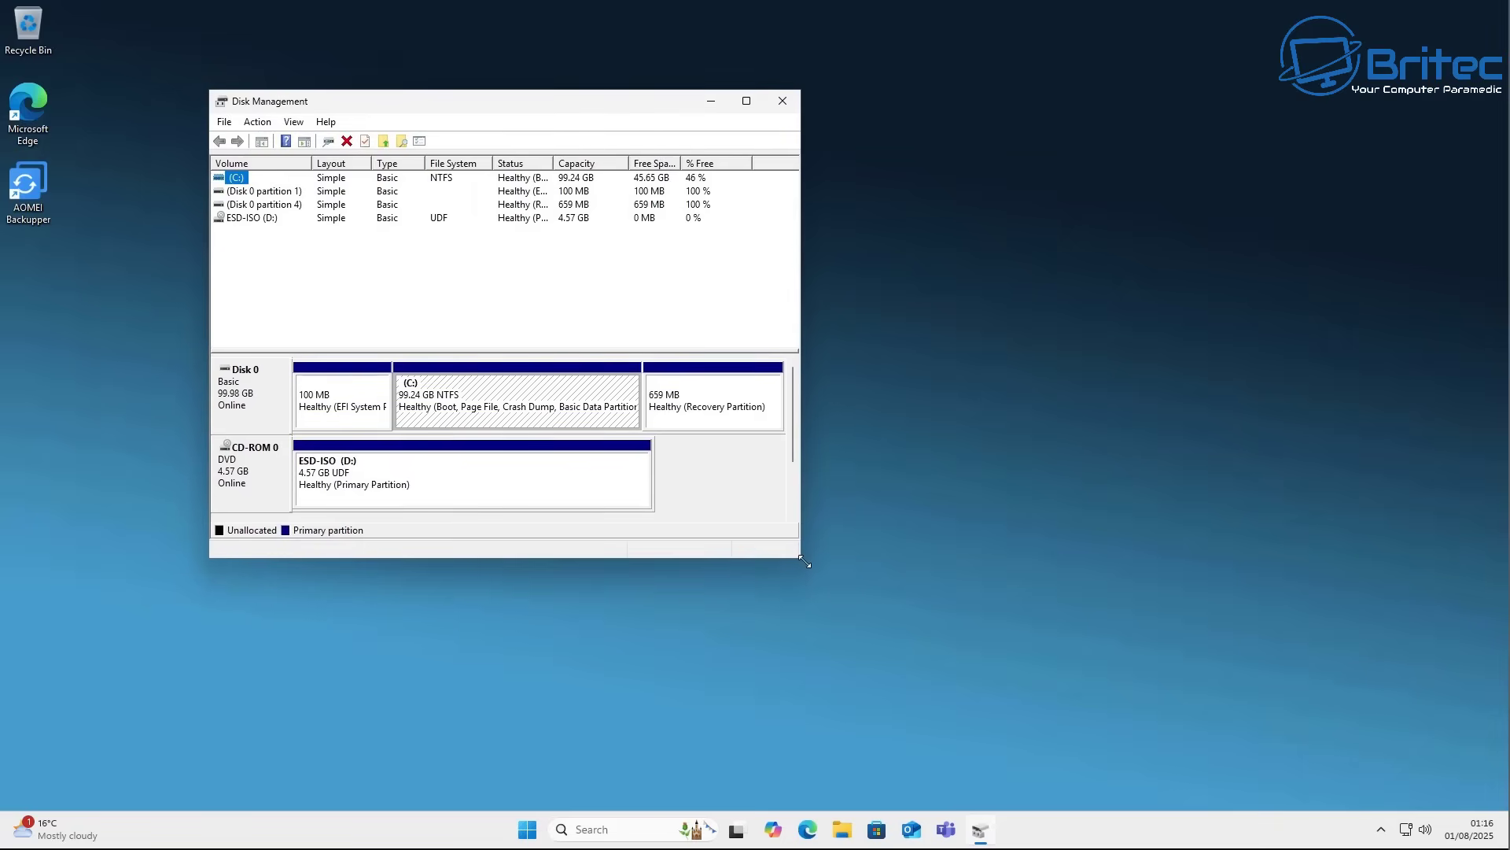
drag(803, 562, 1297, 749)
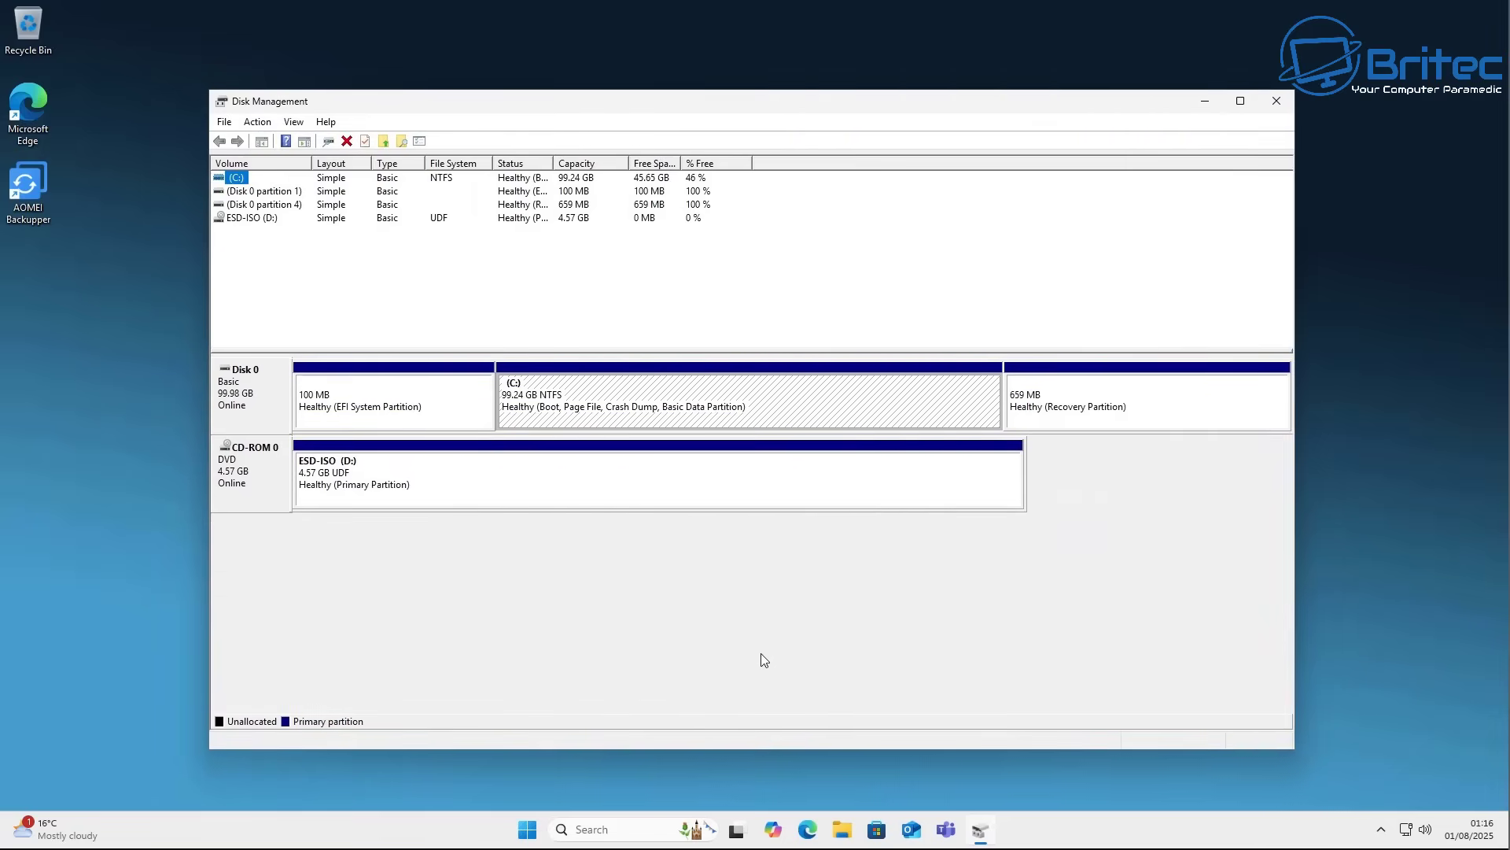
click(354, 413)
click(572, 410)
Close Disk Management and eject the ESD-ISO disc from DVD Drive (D:) in File Explorer
click(1287, 109)
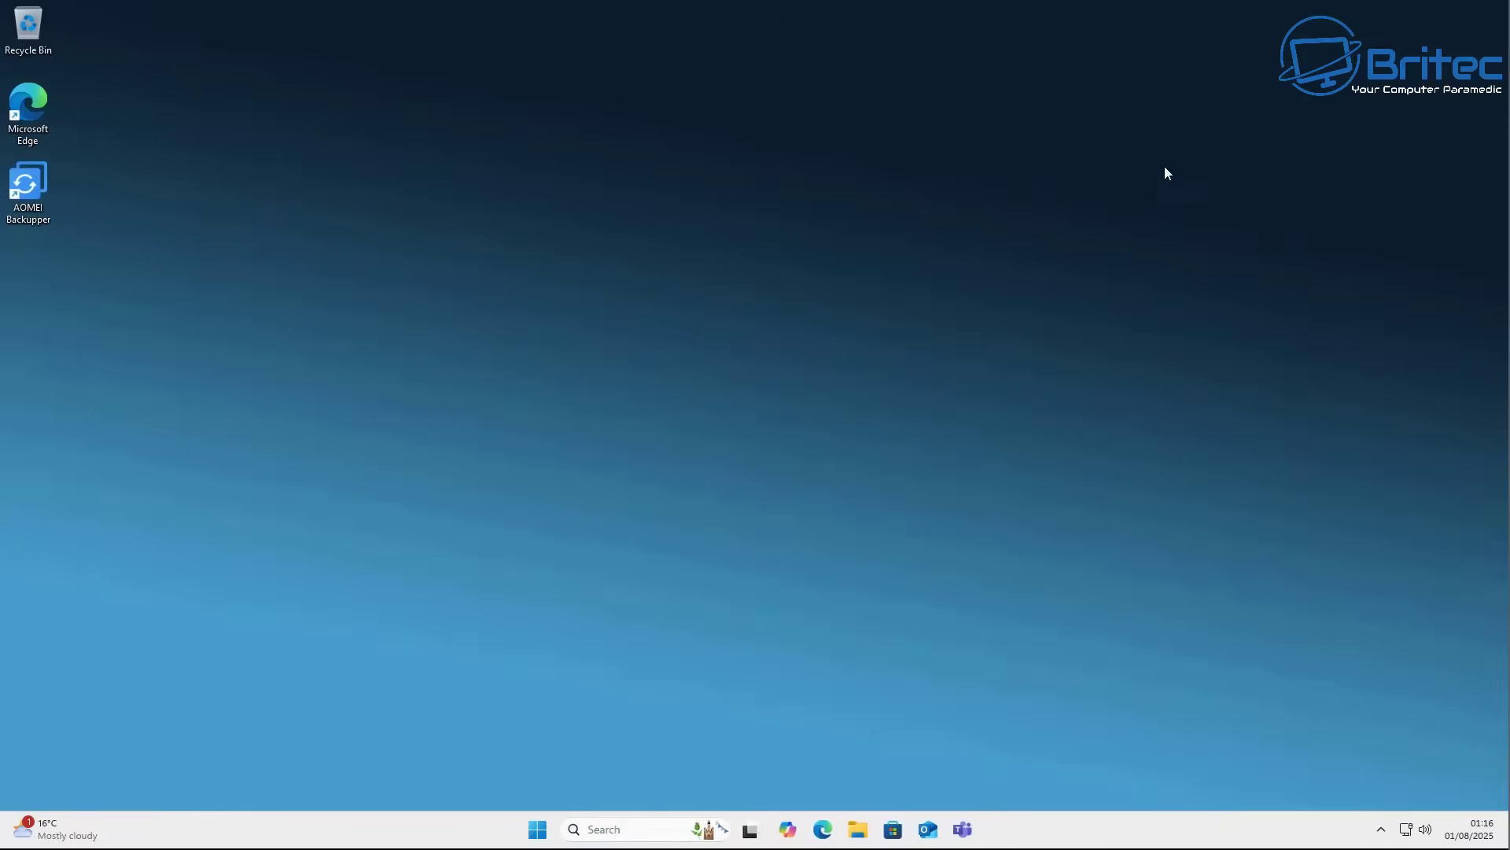
click(859, 829)
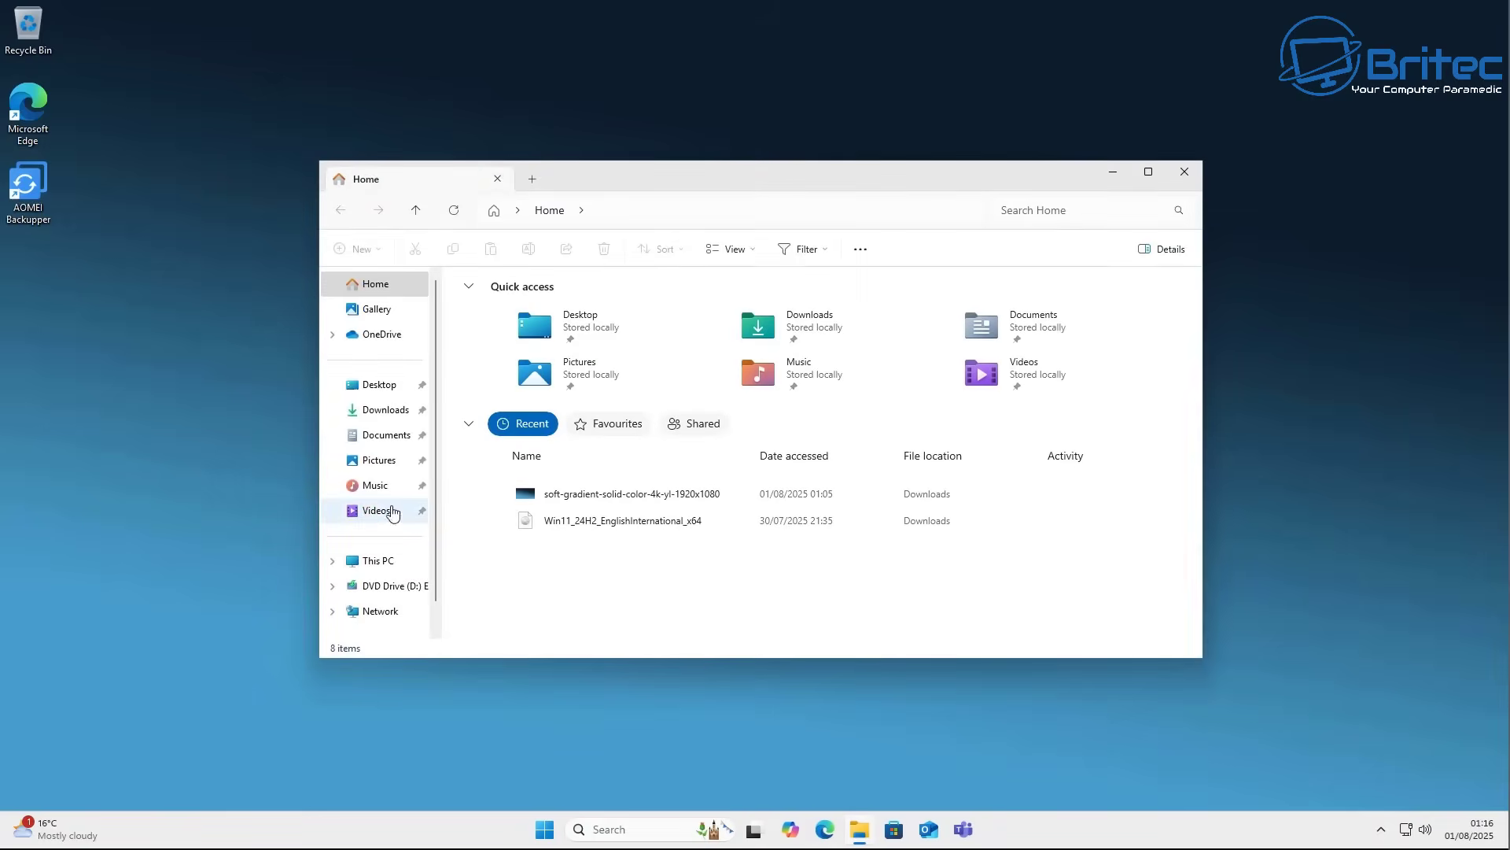
click(376, 585)
click(370, 564)
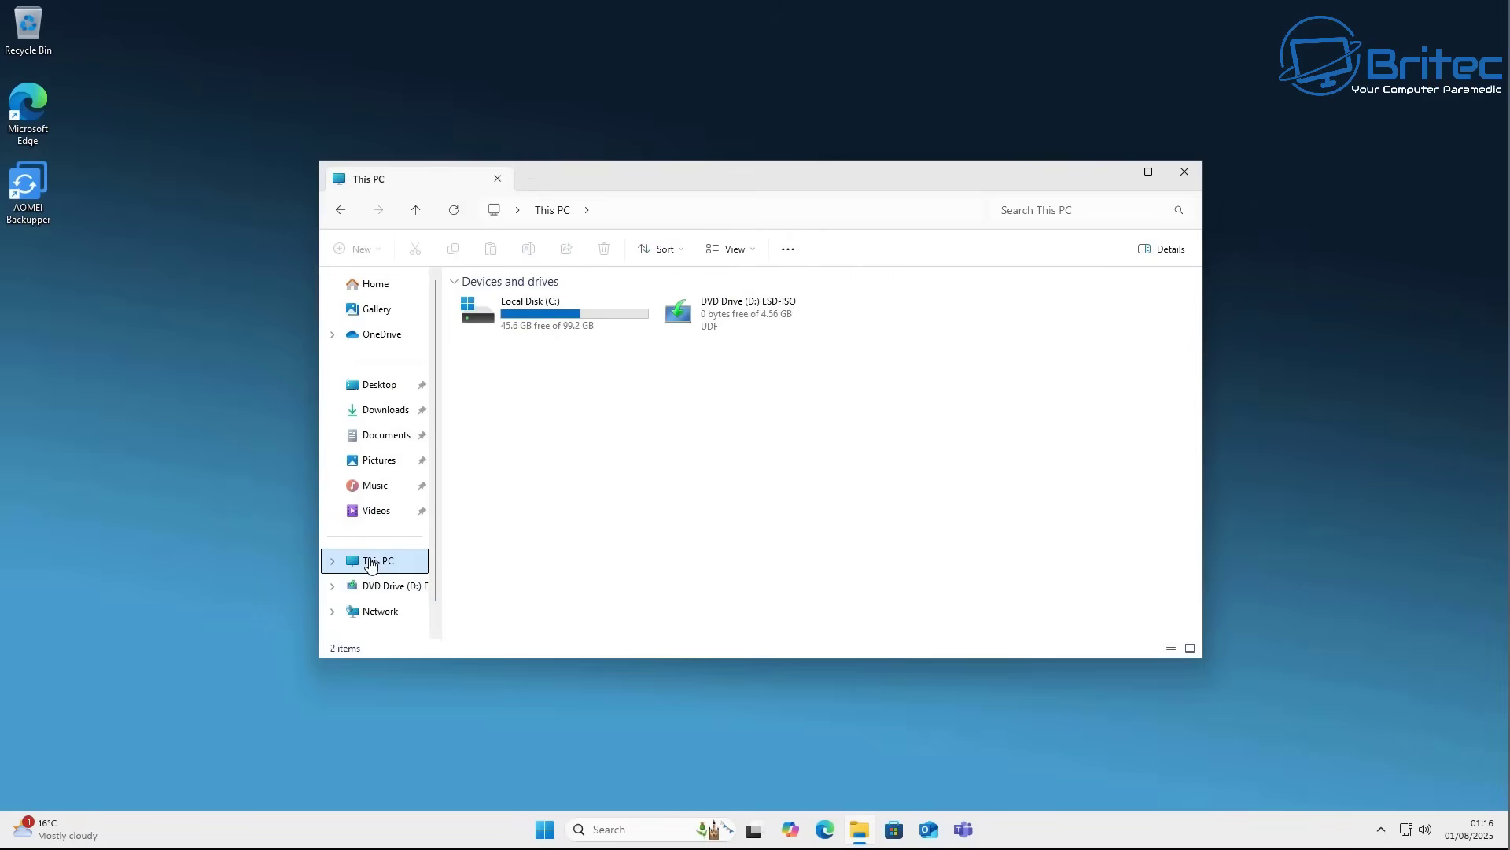
right_click(732, 317)
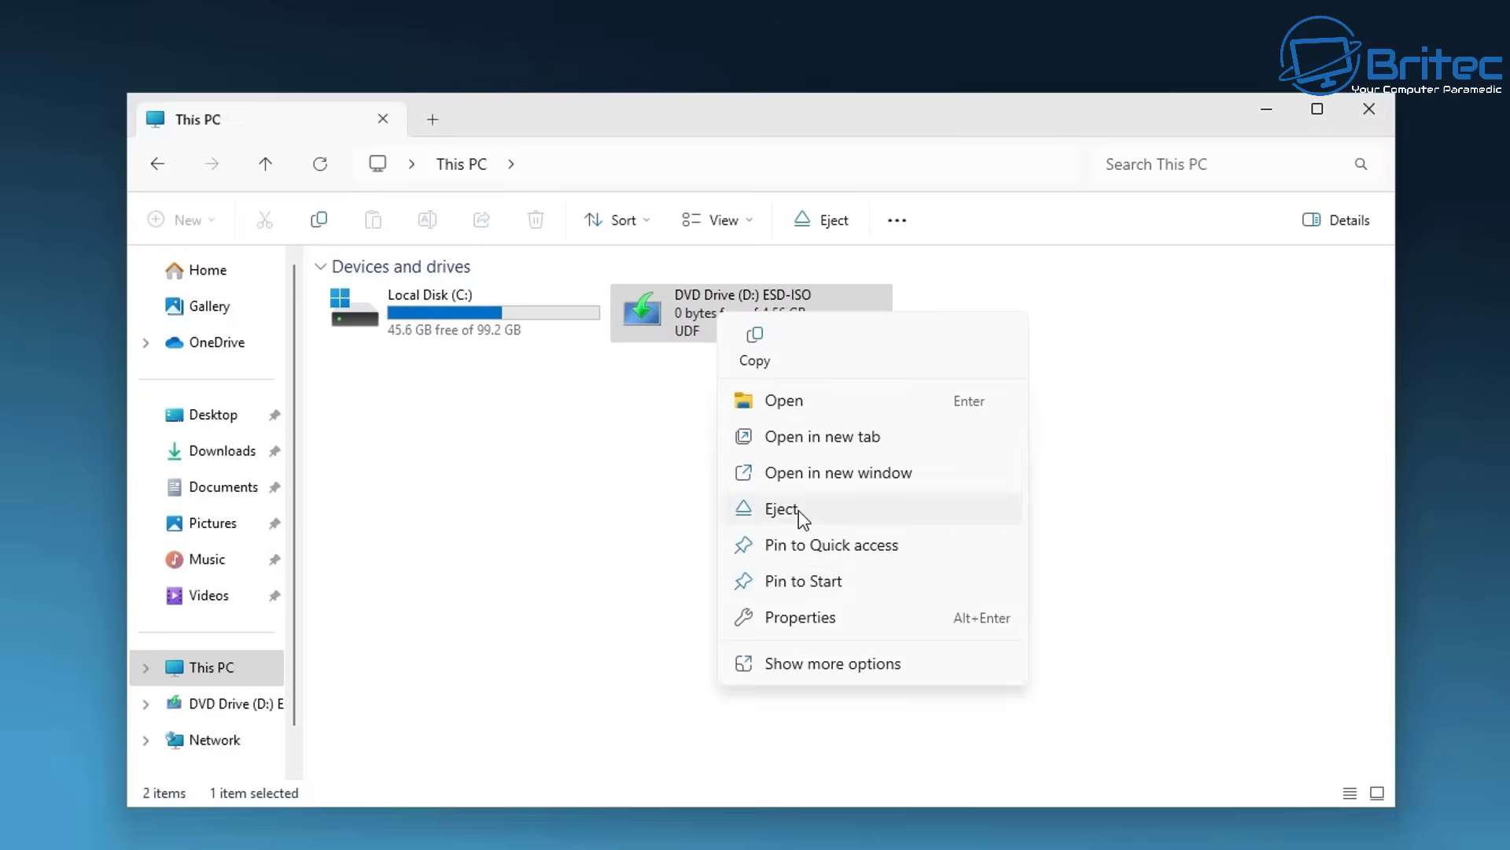
click(799, 510)
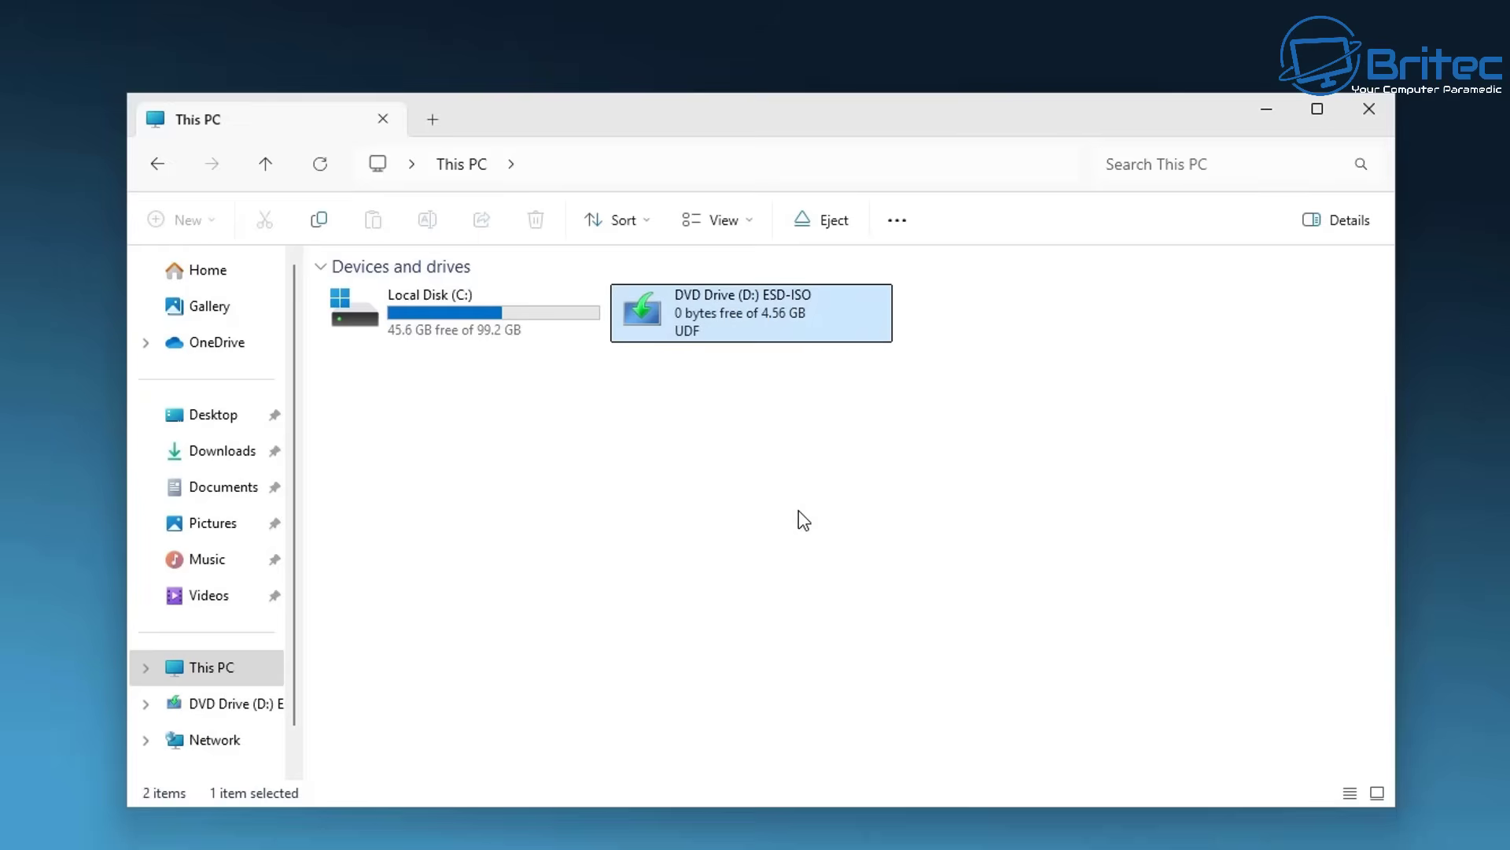
Browse Local Disk (C:) into Users and the user's profile folder
double_click(470, 336)
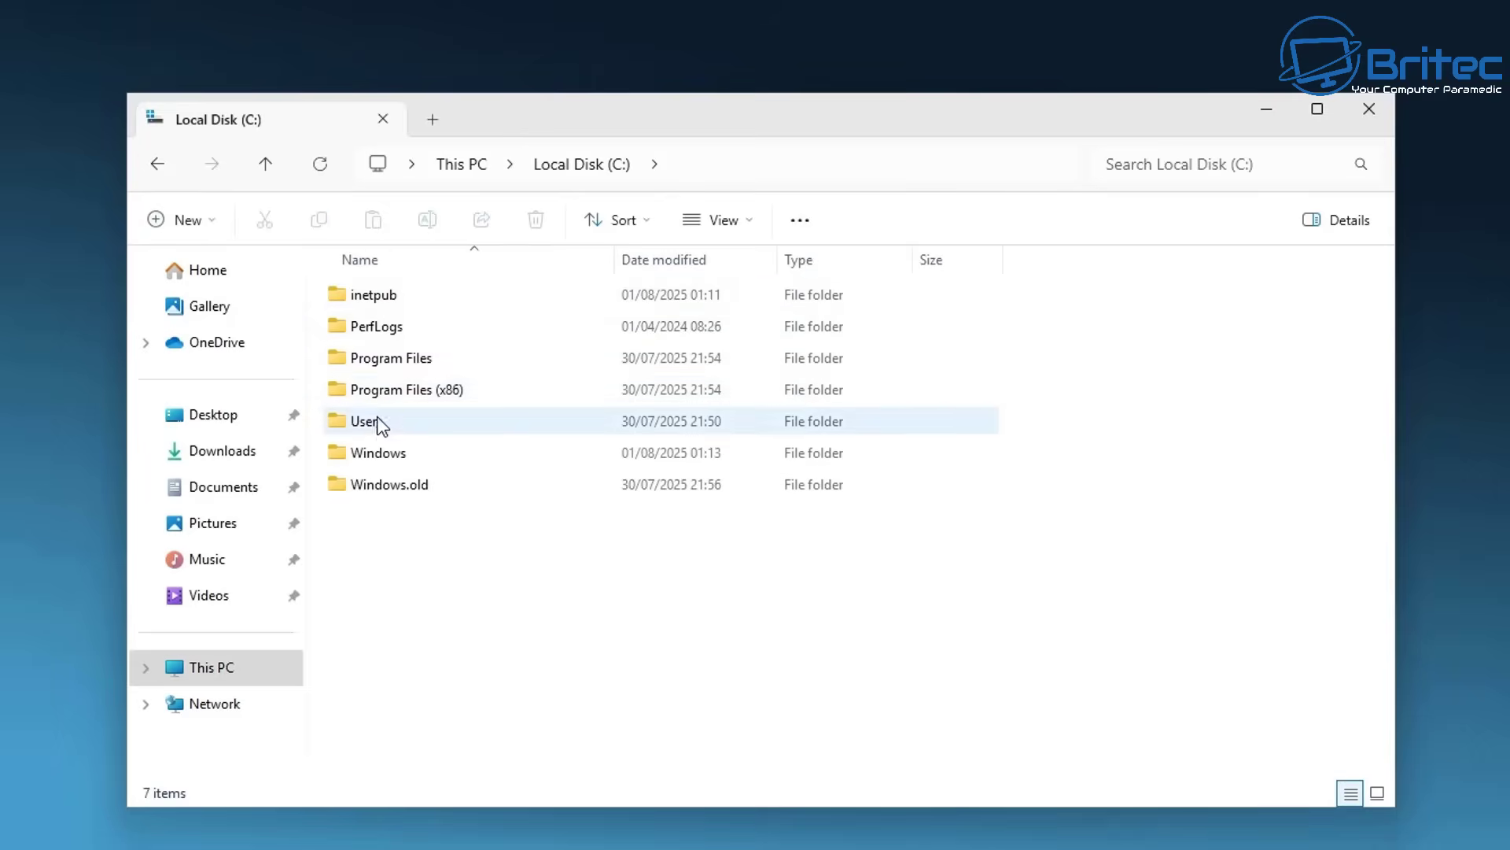
double_click(376, 423)
double_click(386, 303)
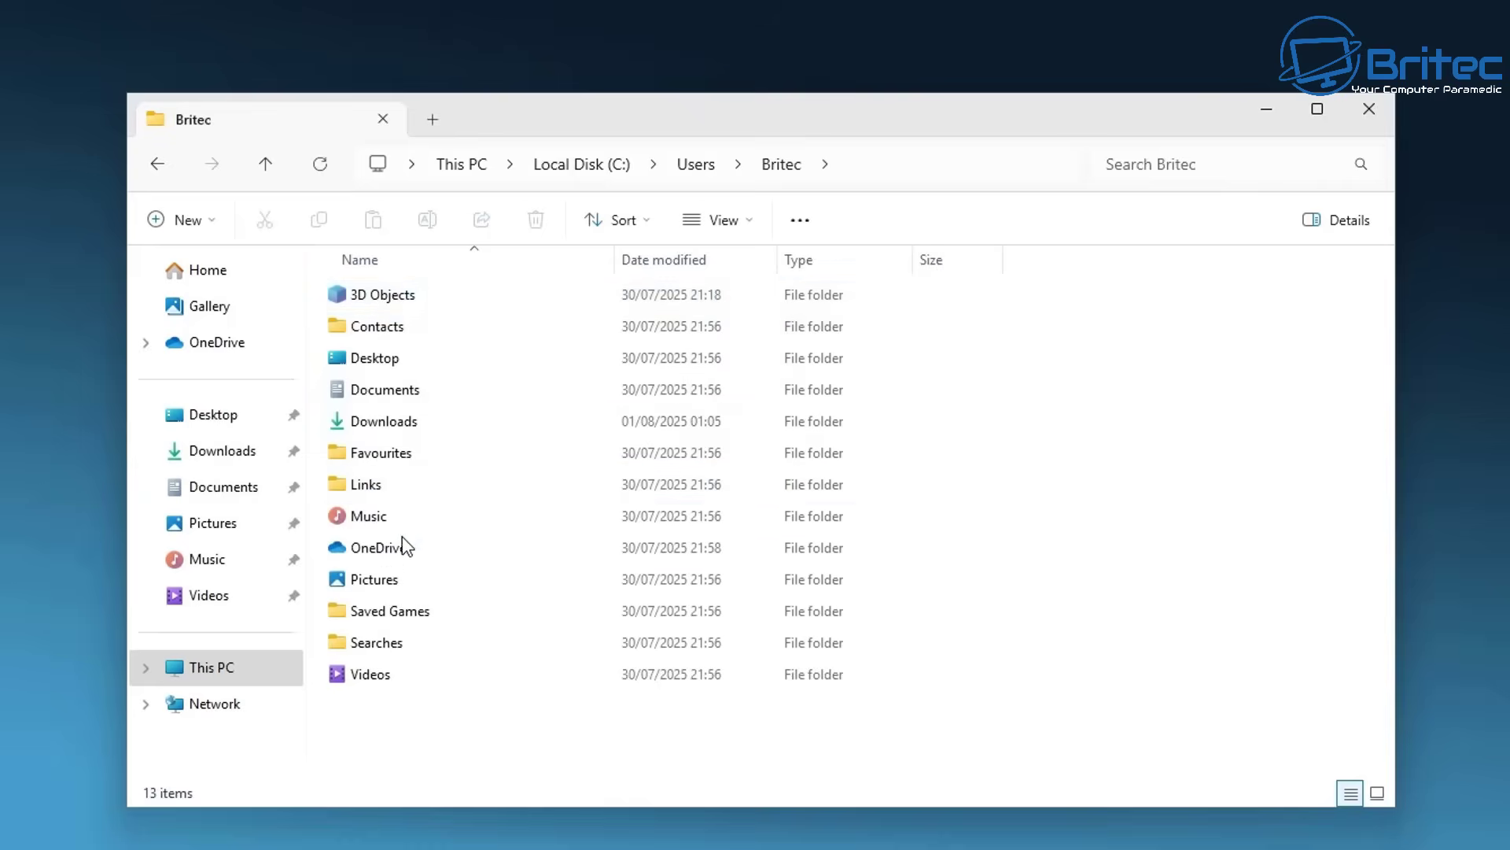
mouse_move(399, 586)
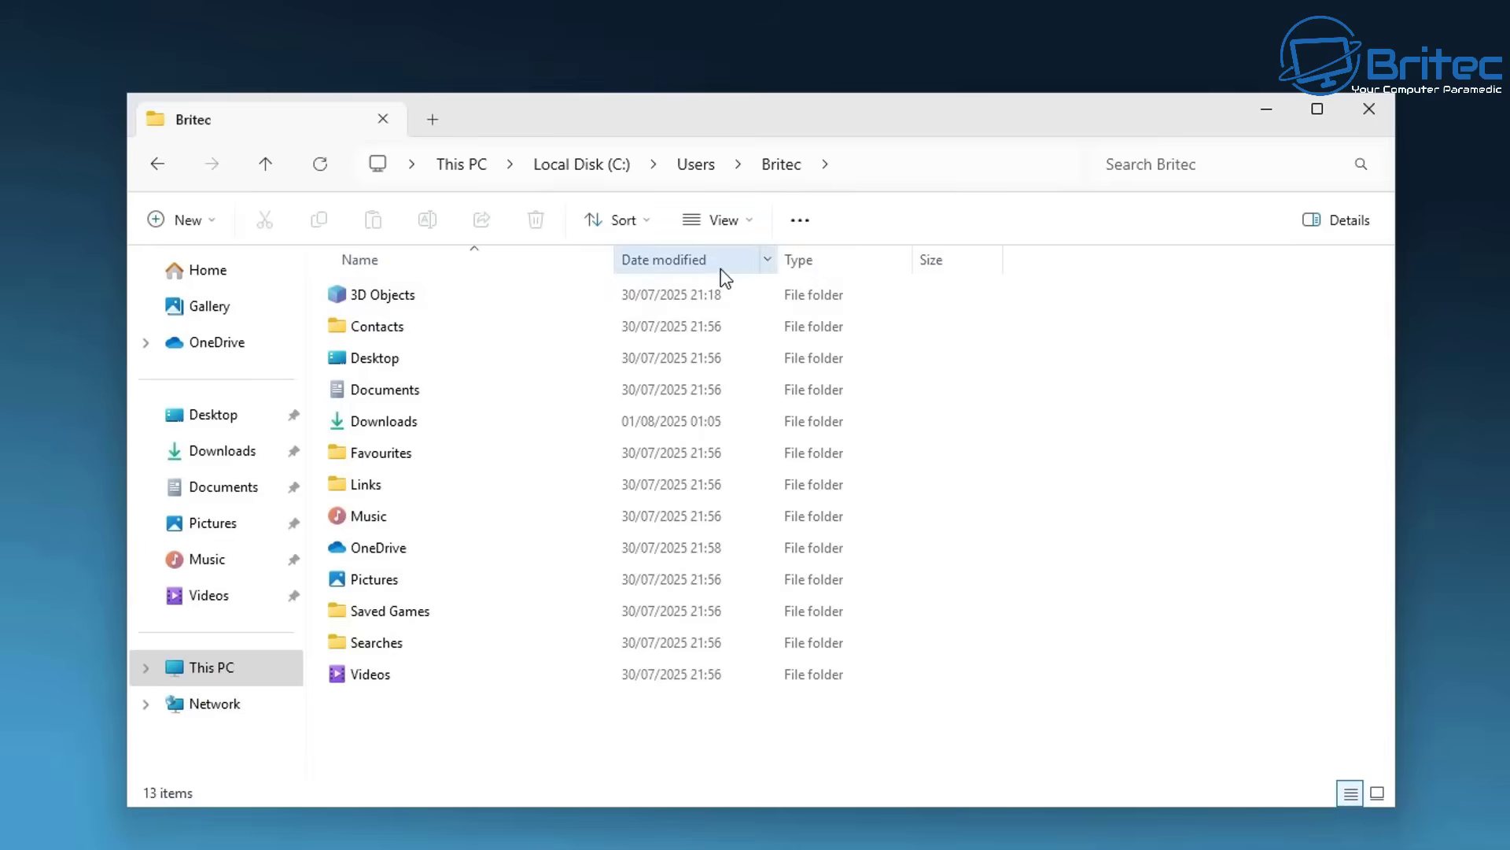
Close File Explorer and search 'bitlocker' in Start to open Manage BitLocker in Control Panel
click(1370, 110)
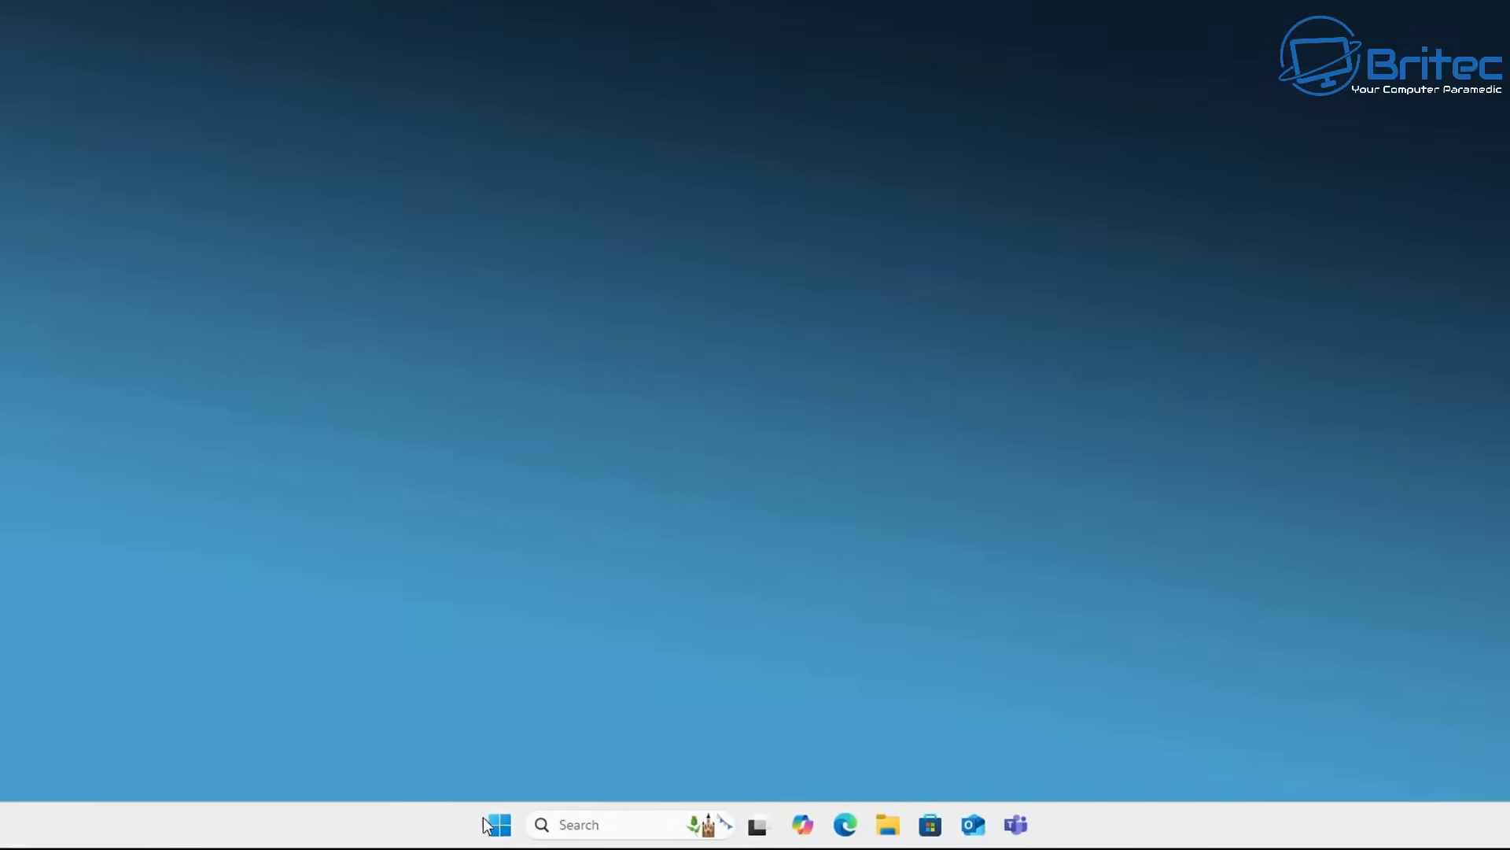
click(488, 824)
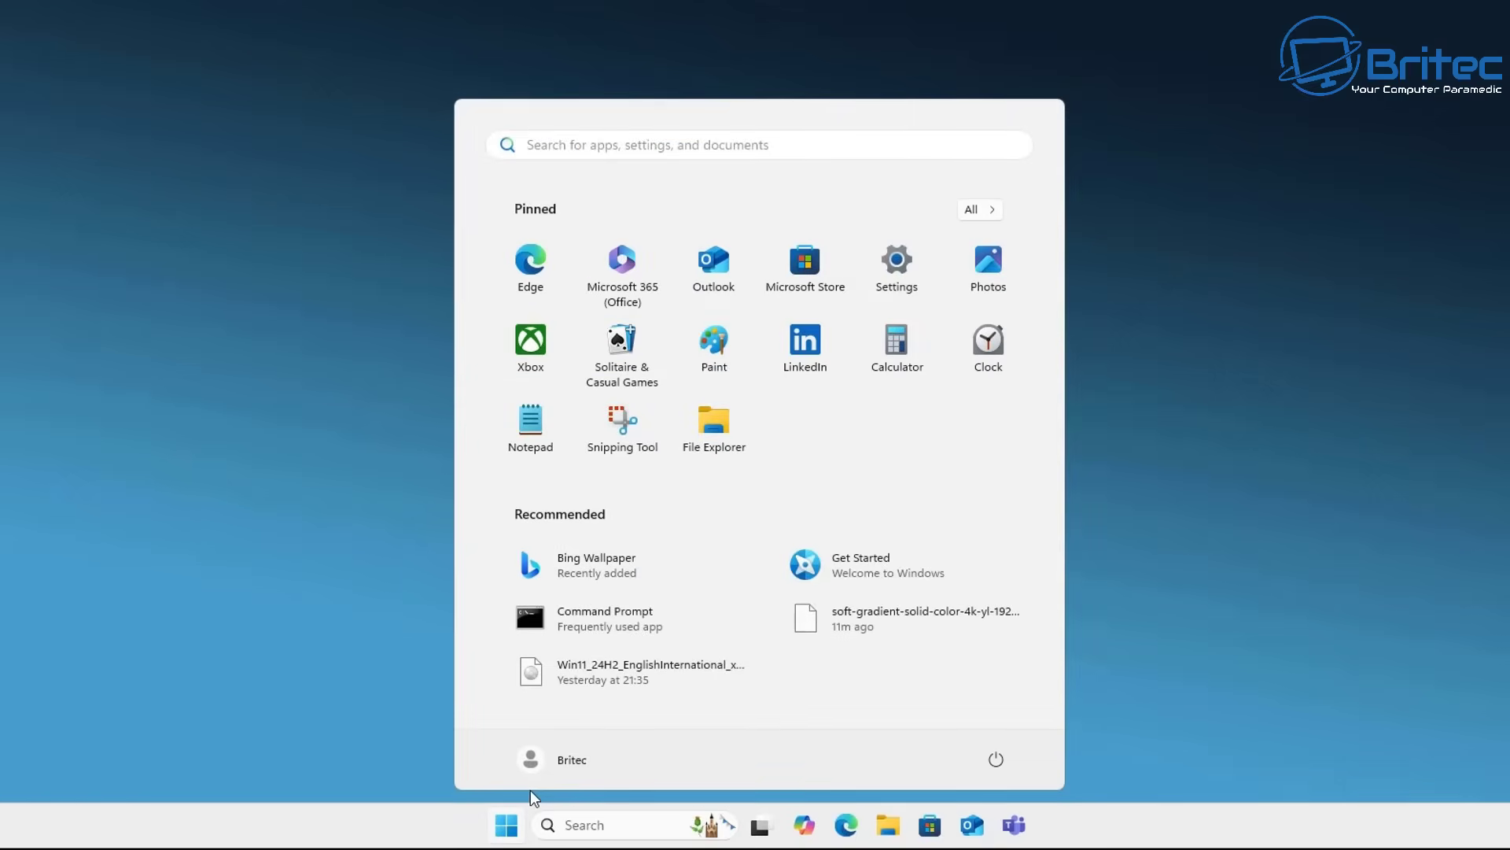
text(bitlo)
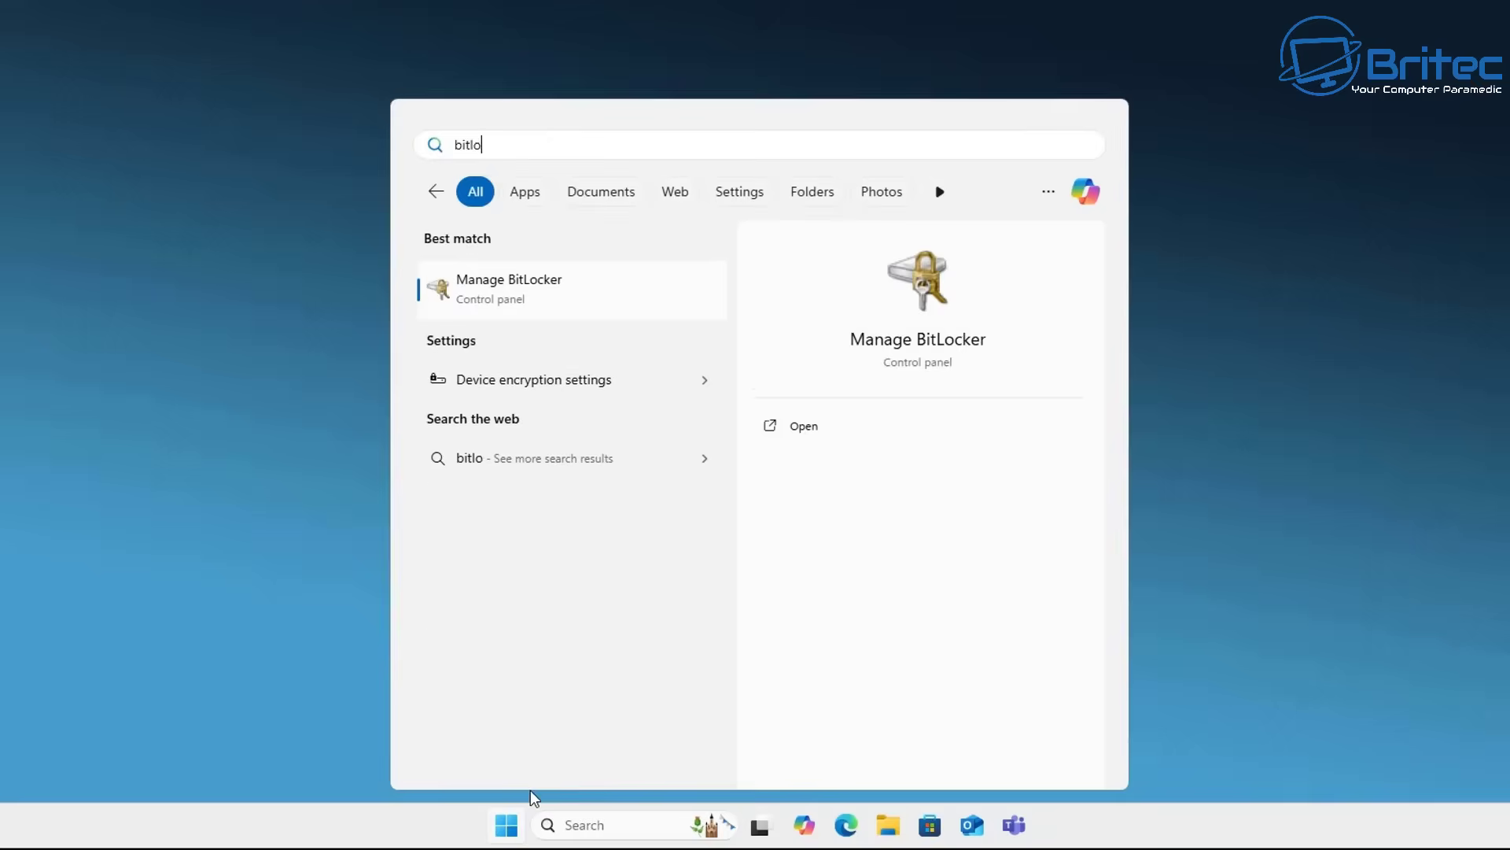
text(cker)
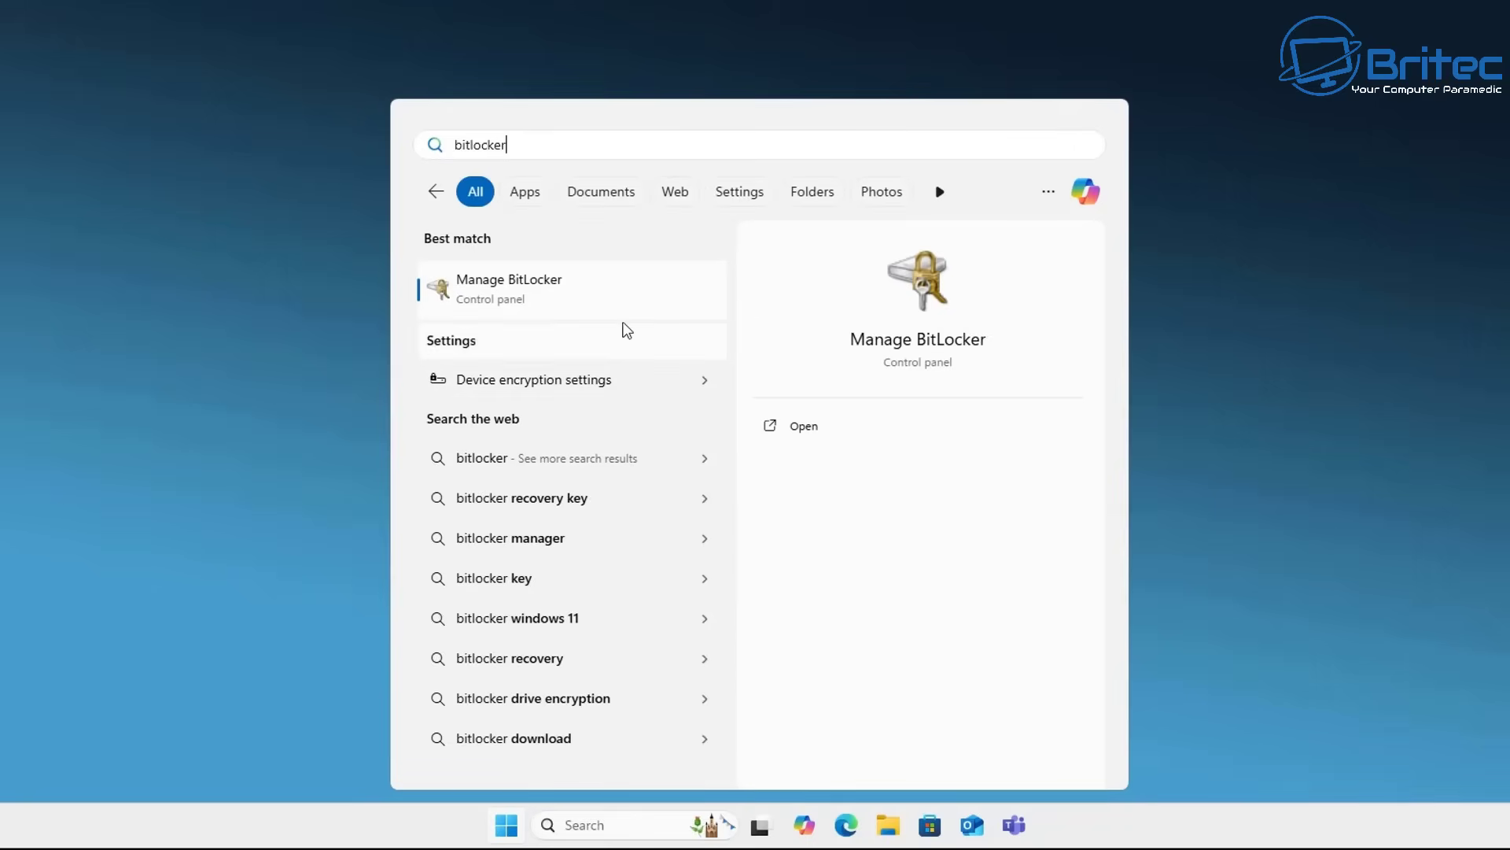
click(572, 295)
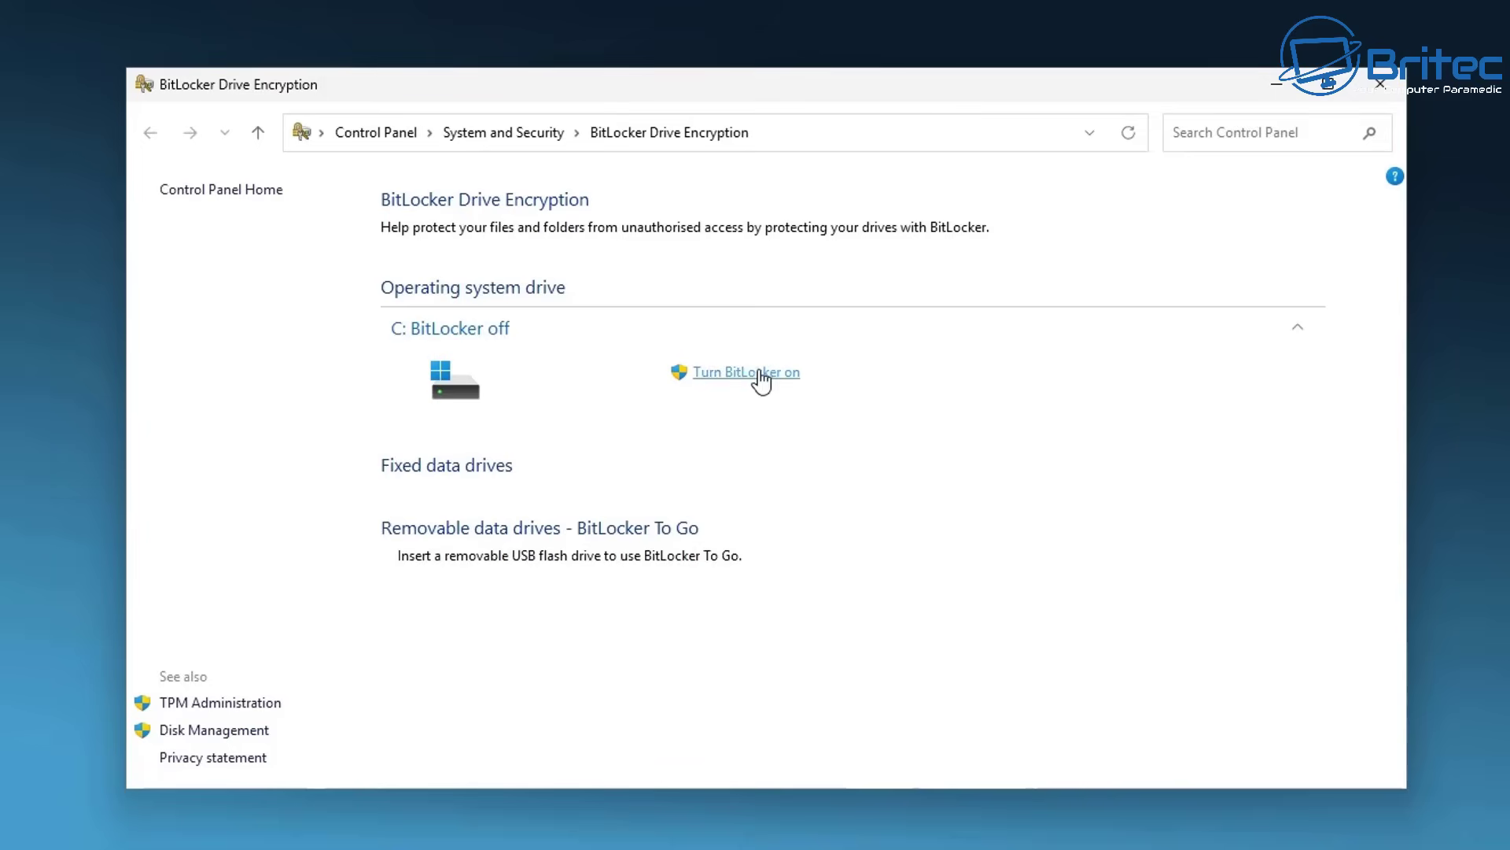
Choose Turn BitLocker on for drive C:
click(730, 374)
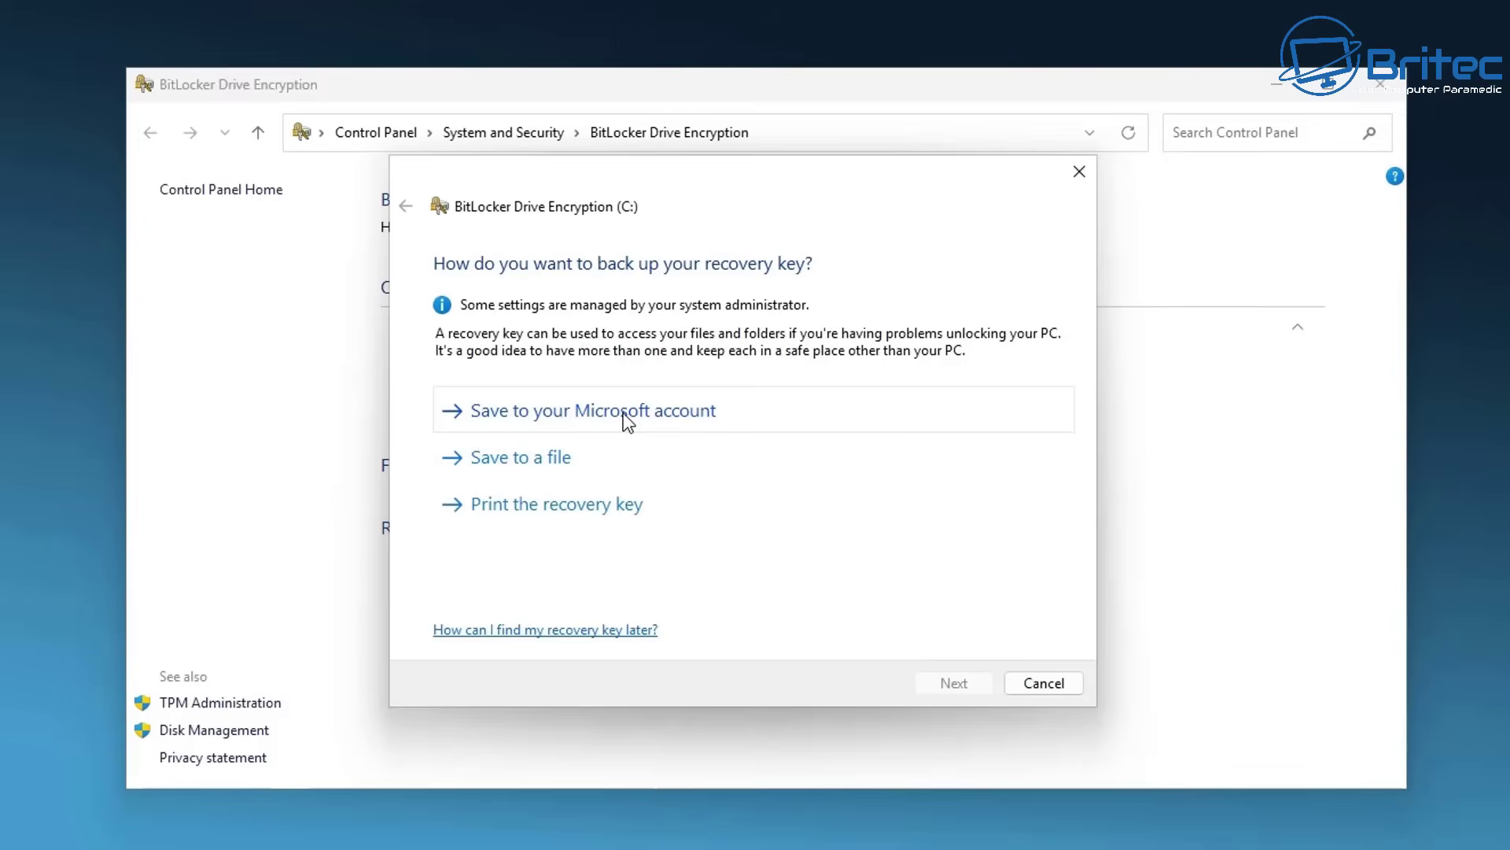
Try saving the recovery key file to the Desktop and dismiss the encrypted-drive error
click(530, 463)
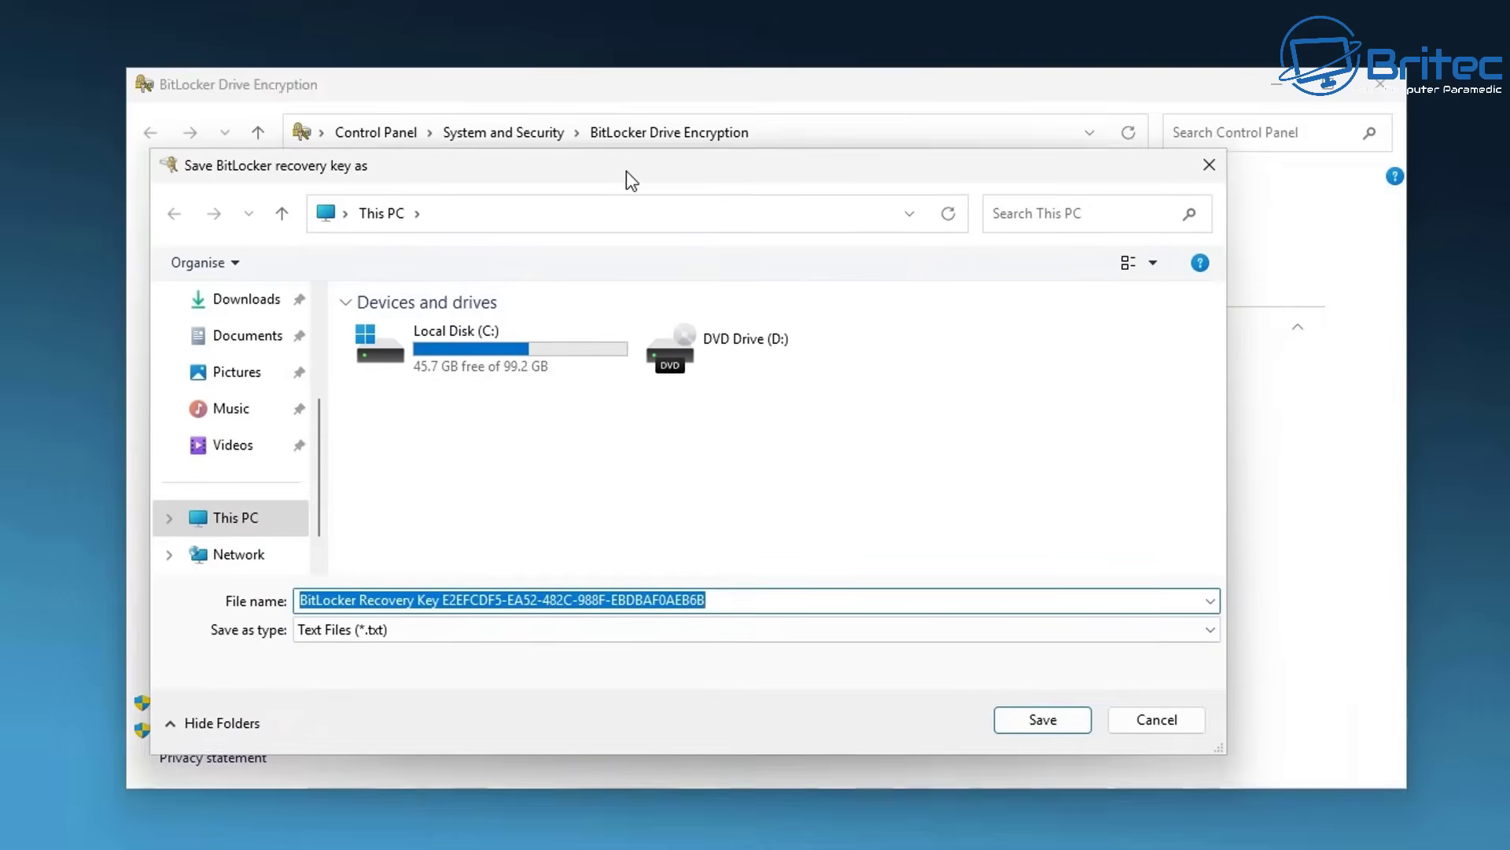
drag(626, 171, 689, 169)
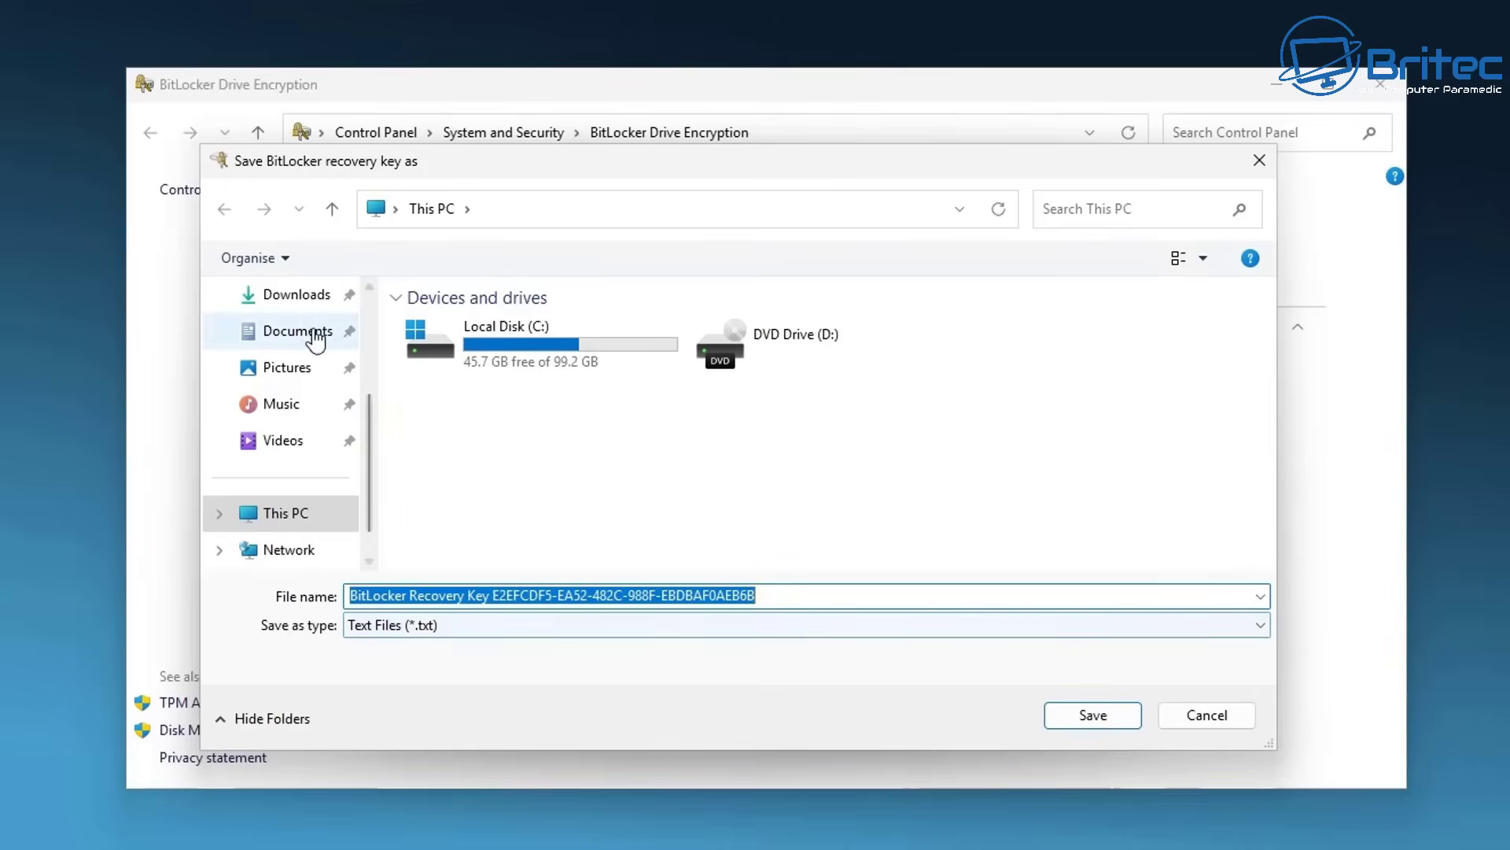
scroll(334, 519, up, 3)
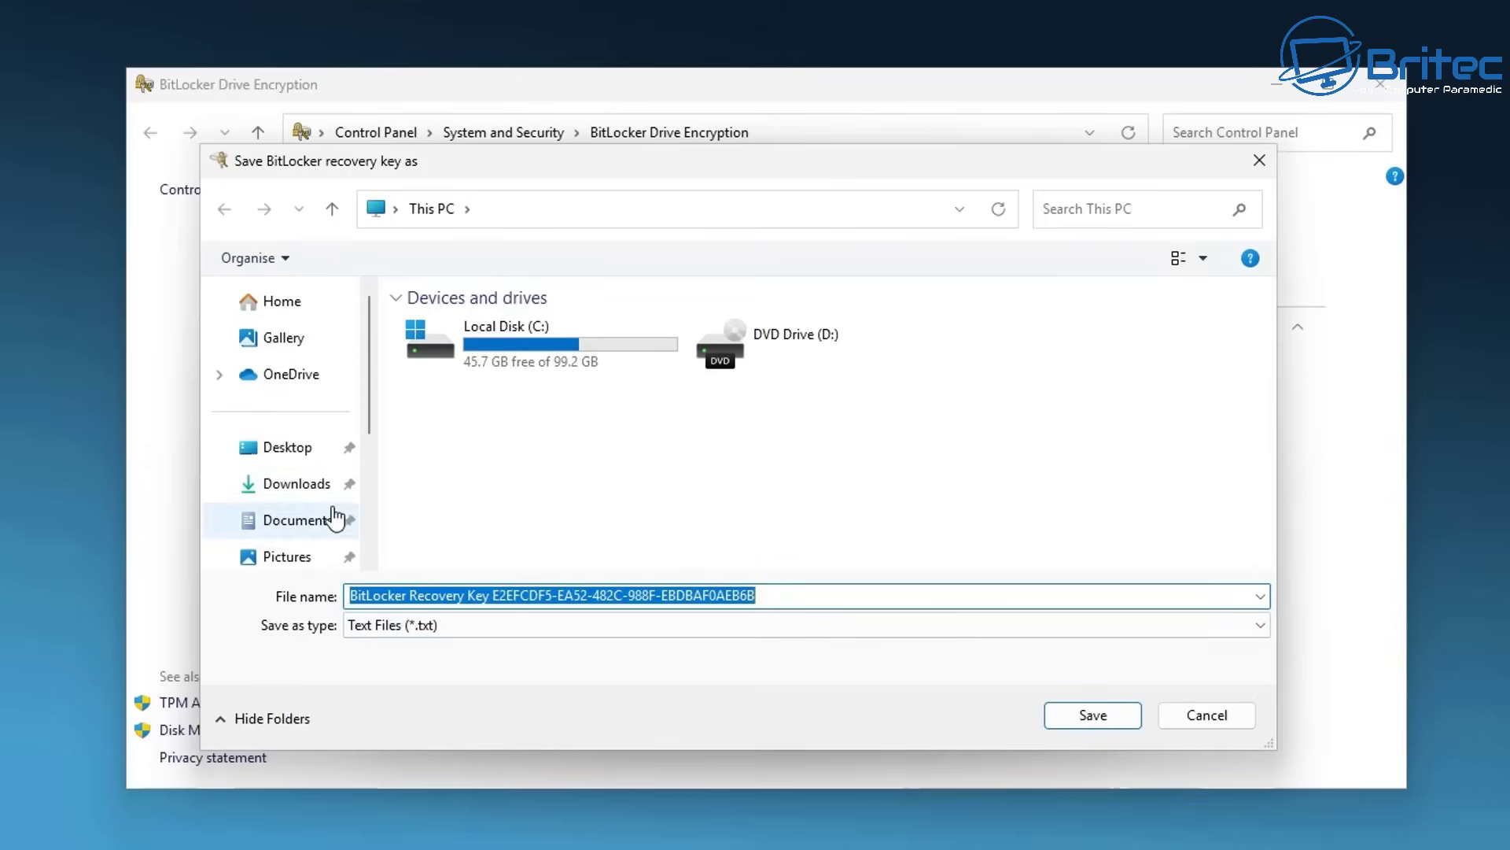
click(291, 450)
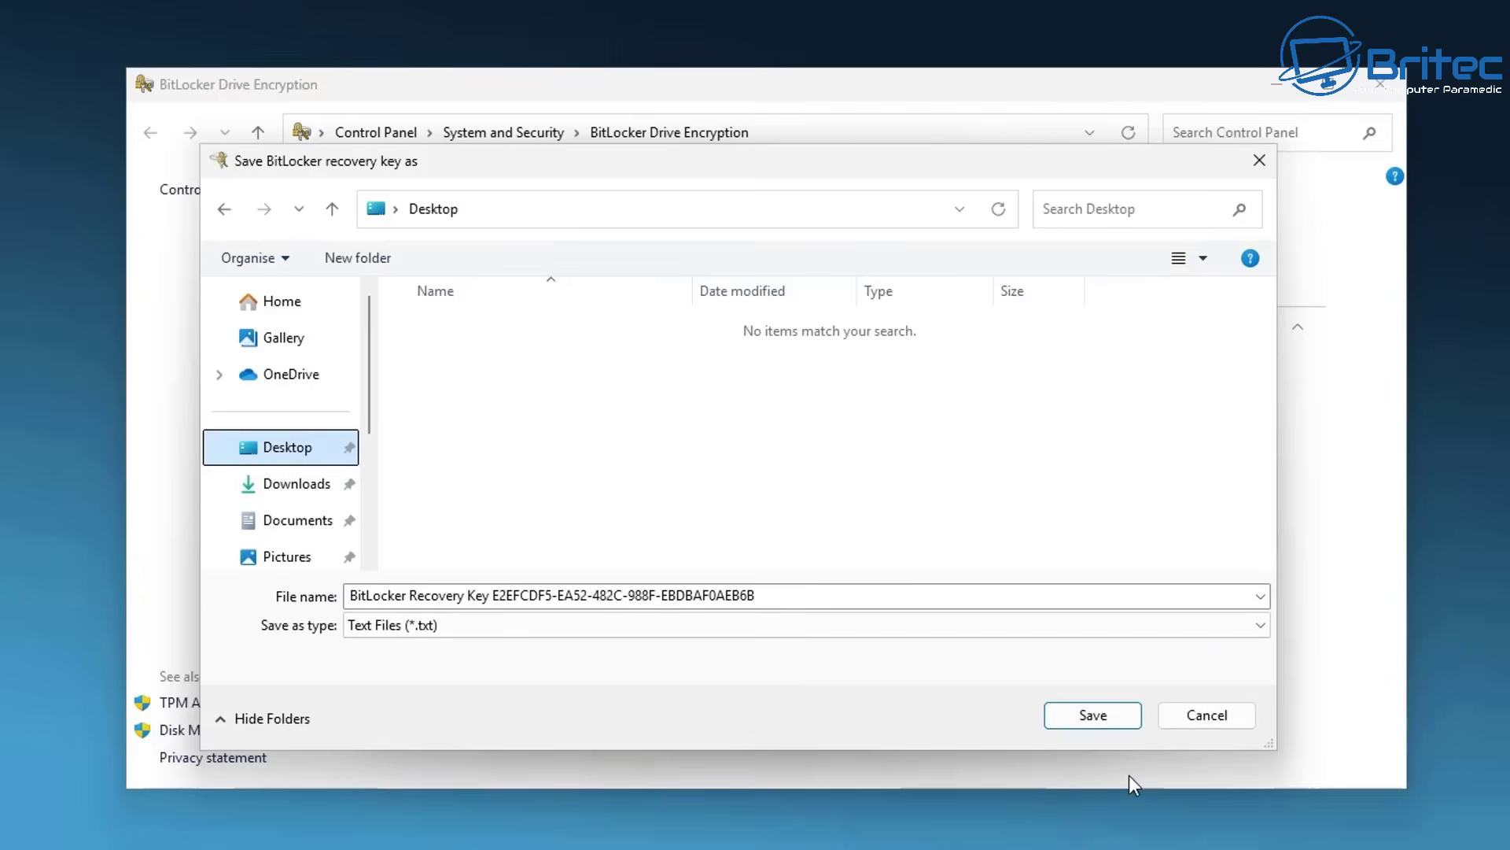
click(1092, 717)
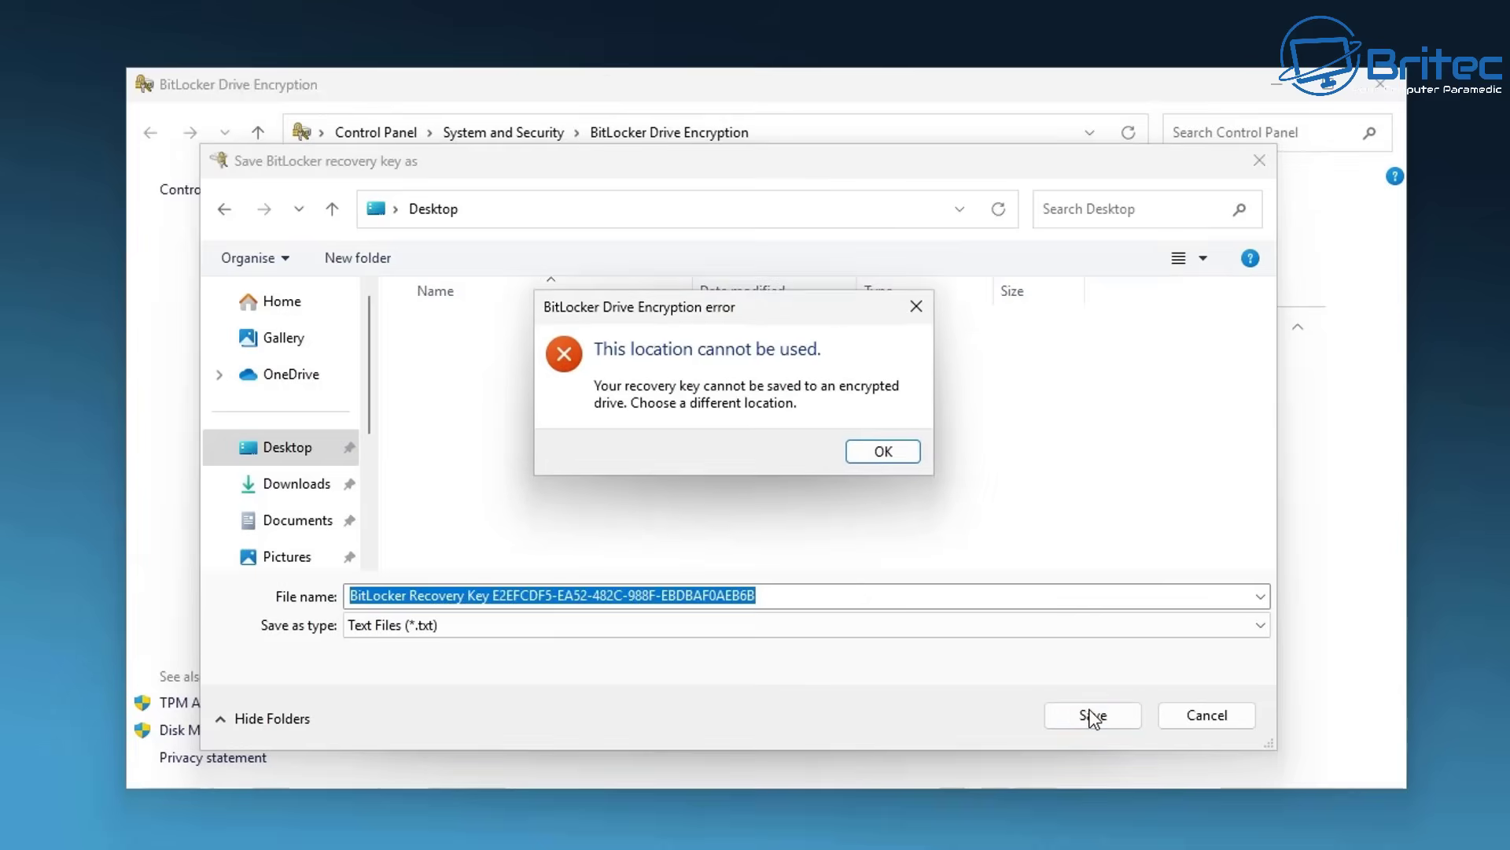
click(879, 452)
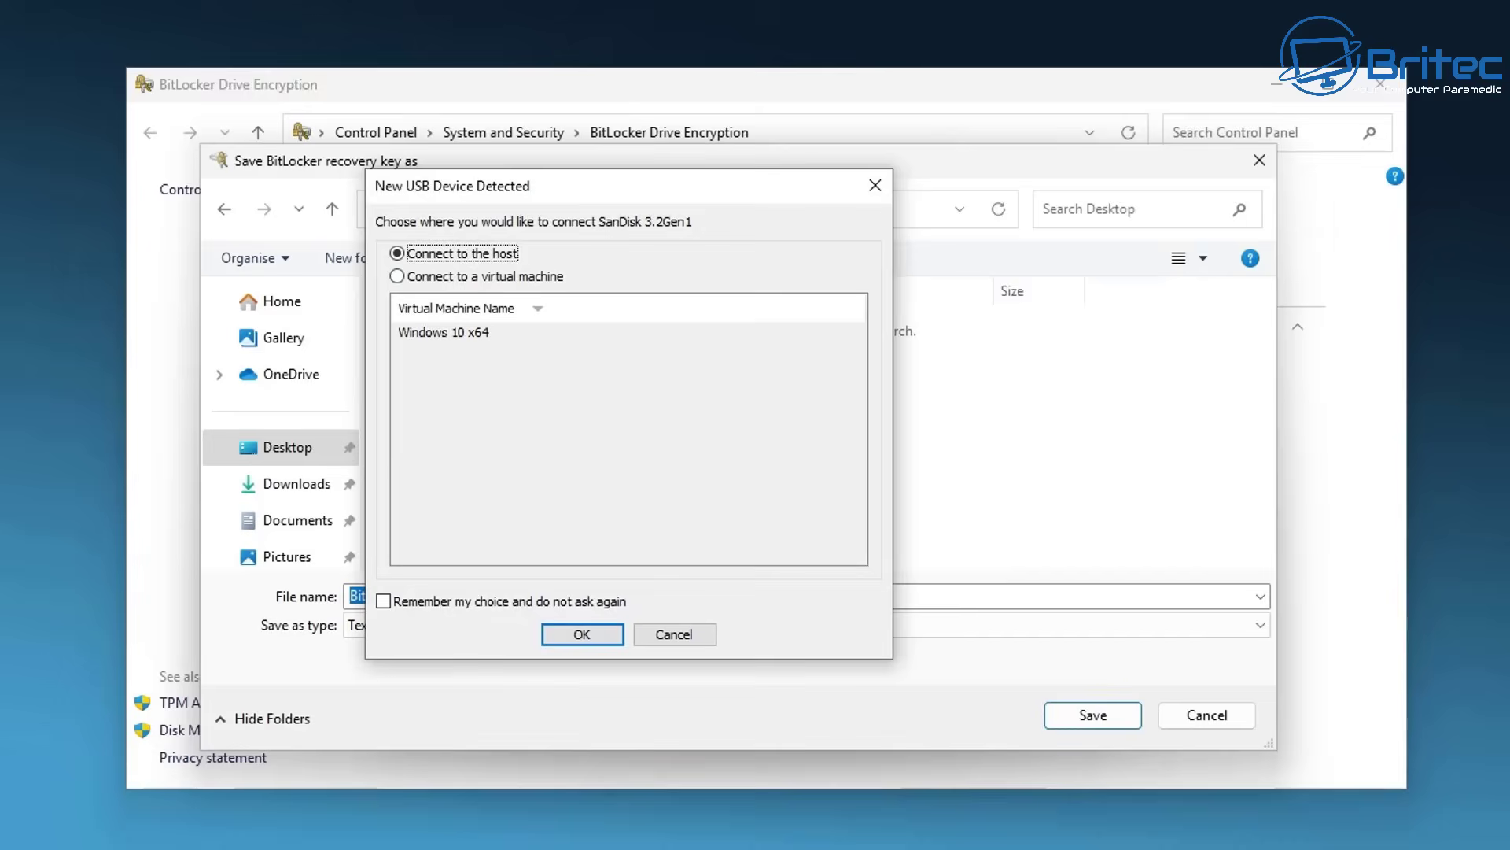
Connect the new USB stick to the Windows 10 x64 virtual machine
click(425, 277)
click(438, 333)
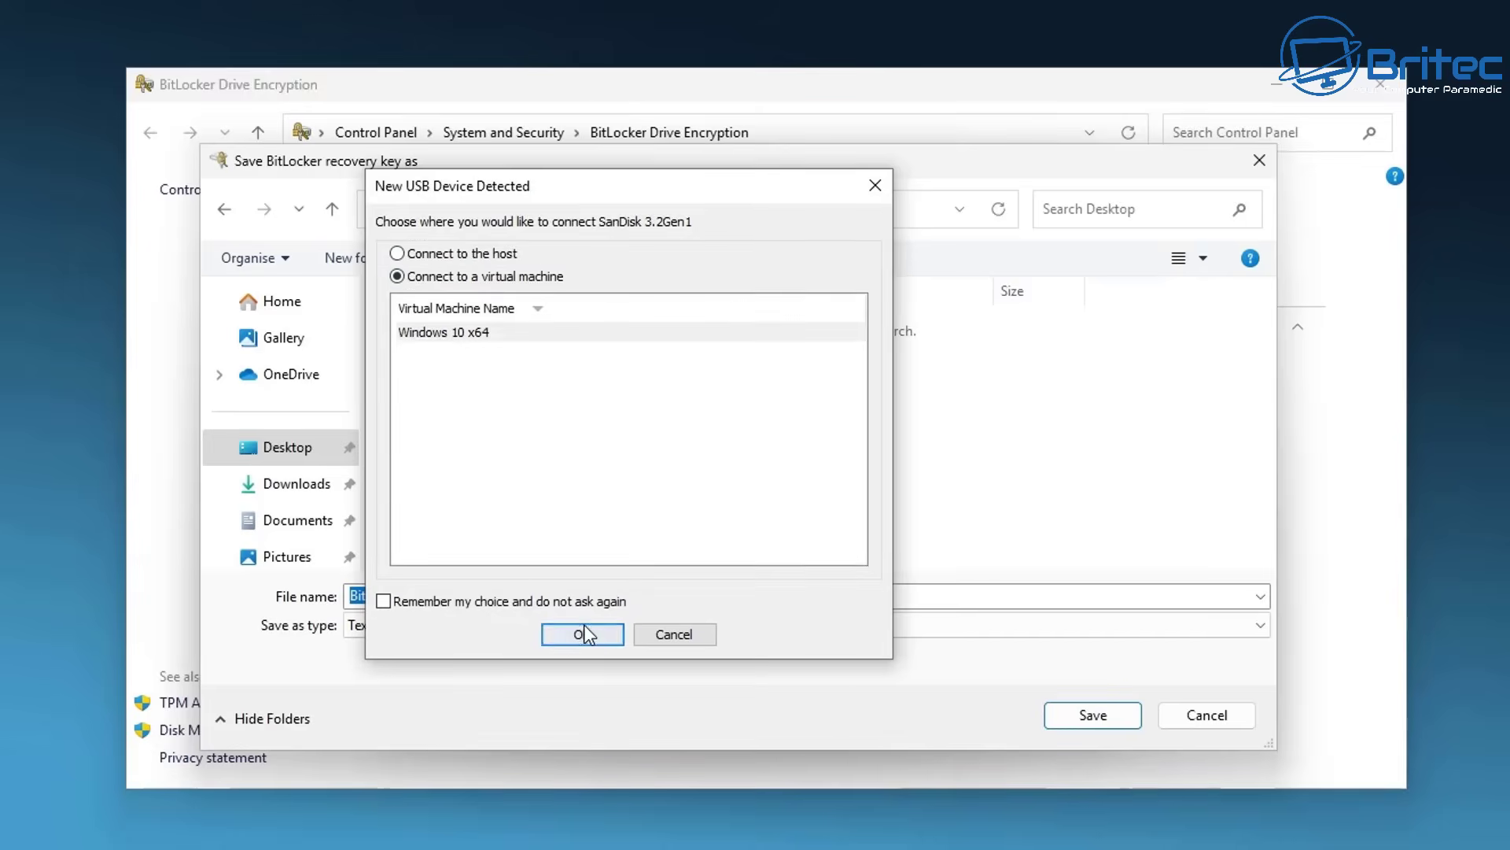
click(583, 633)
click(773, 541)
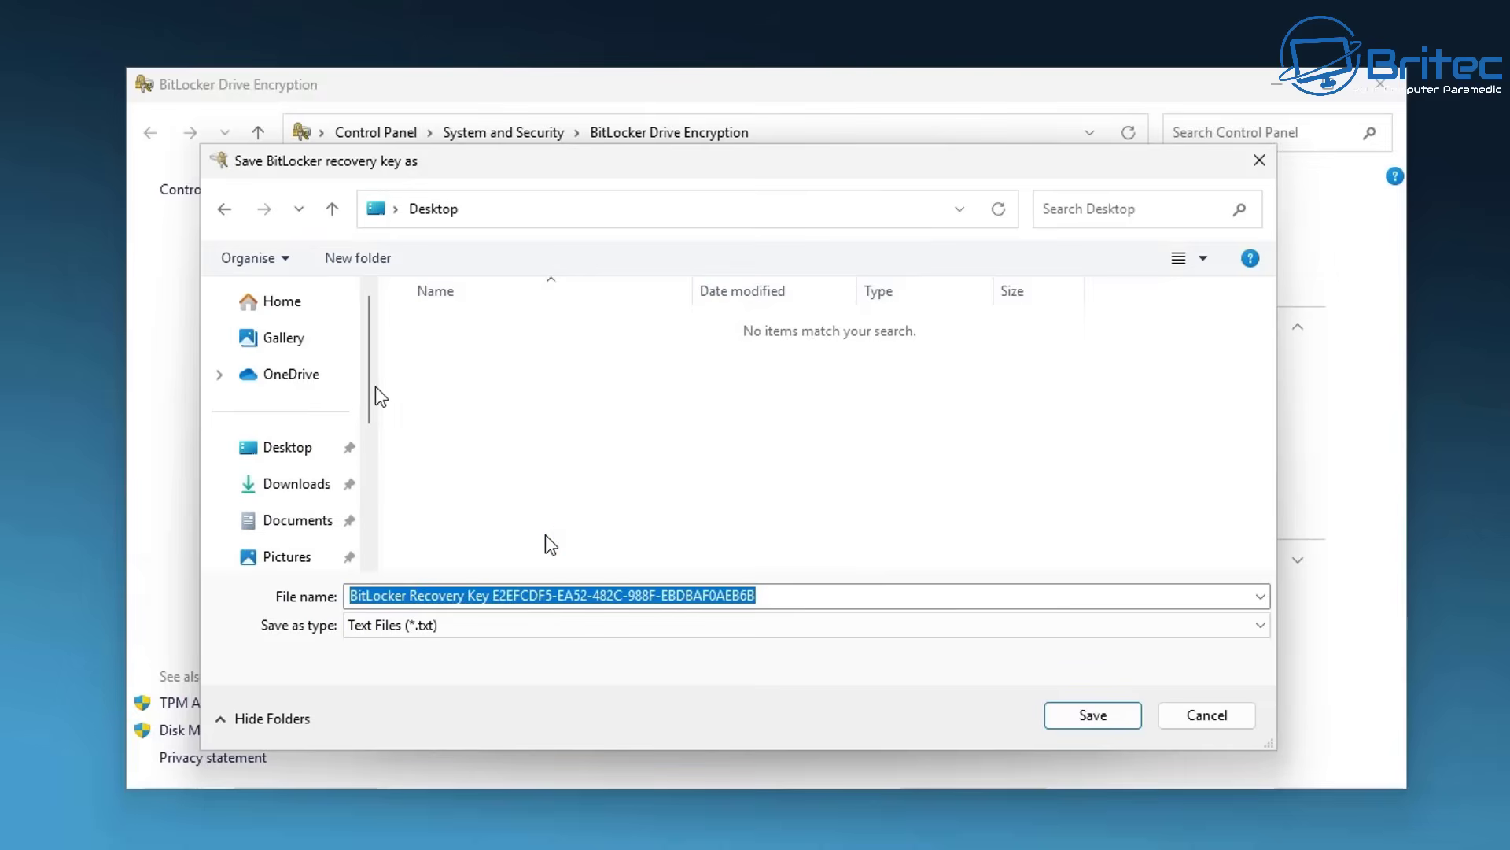
Create a 'bitlocker key' folder on NEW VOLUME (E:) and save the recovery key in it
drag(371, 387, 378, 464)
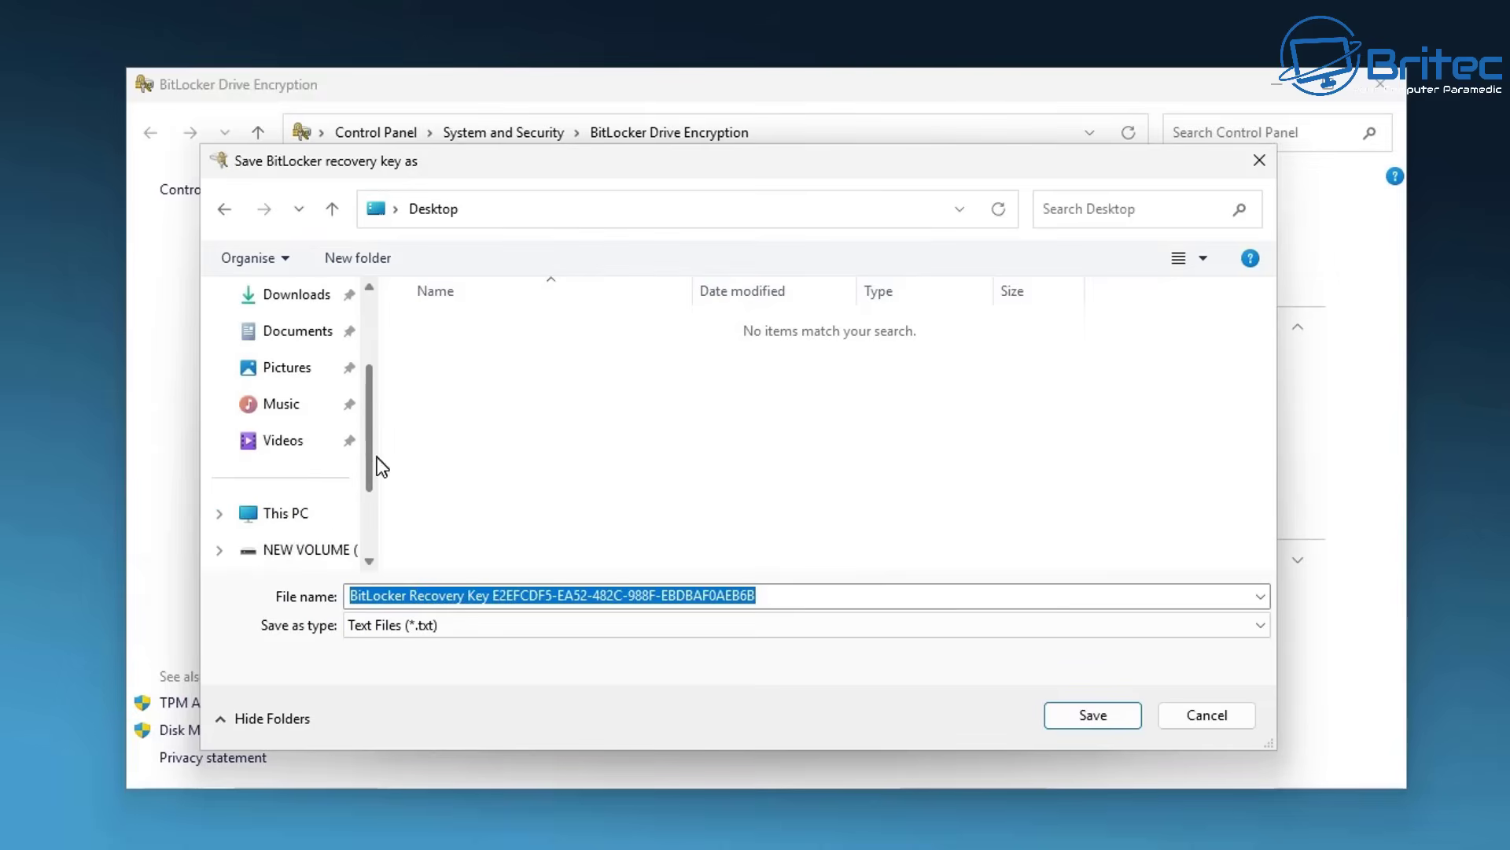
click(293, 549)
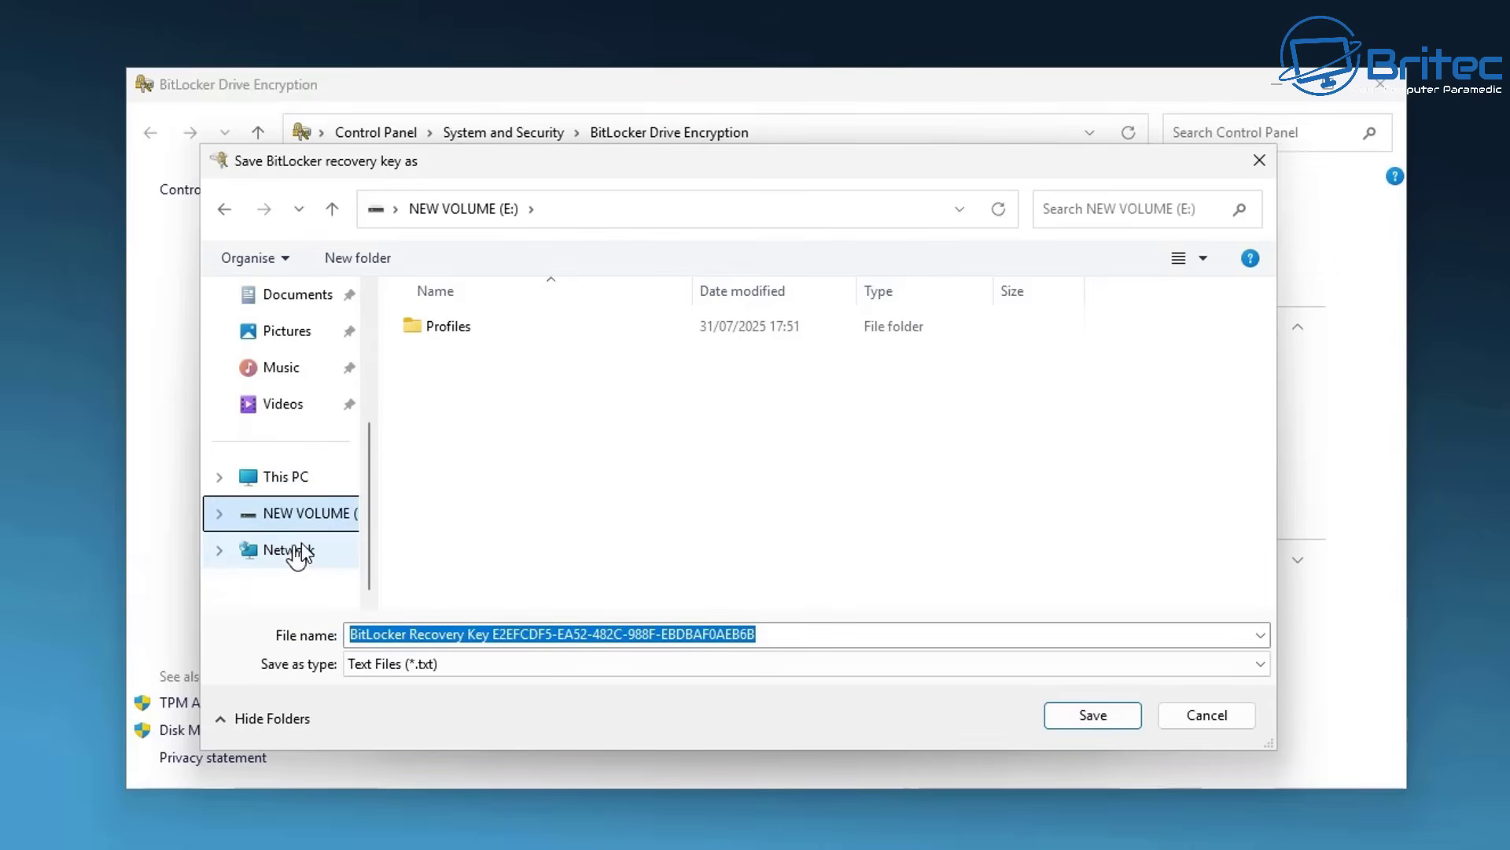
right_click(428, 362)
mouse_move(508, 563)
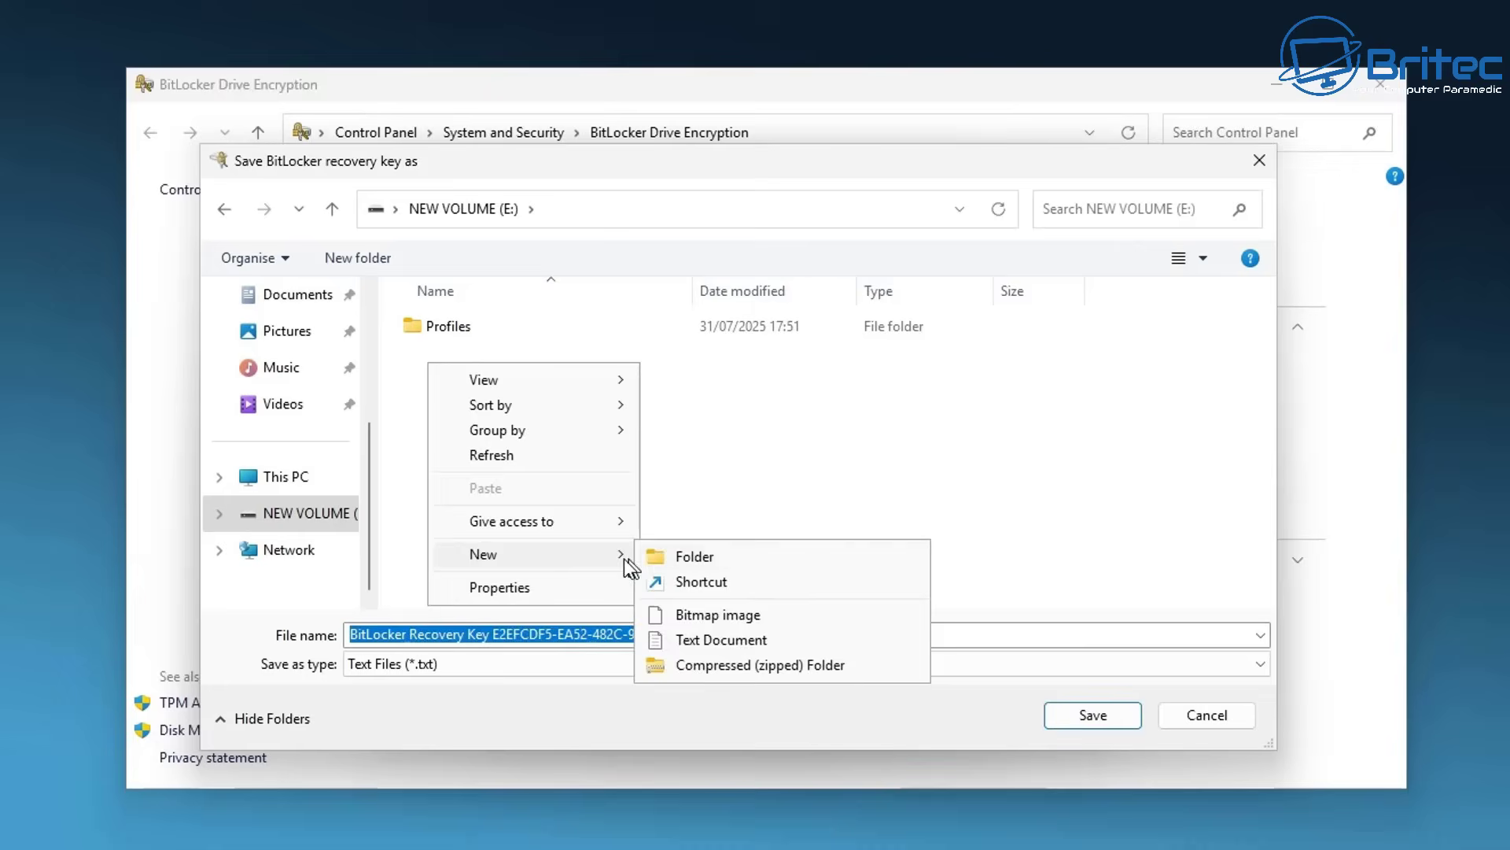
click(681, 555)
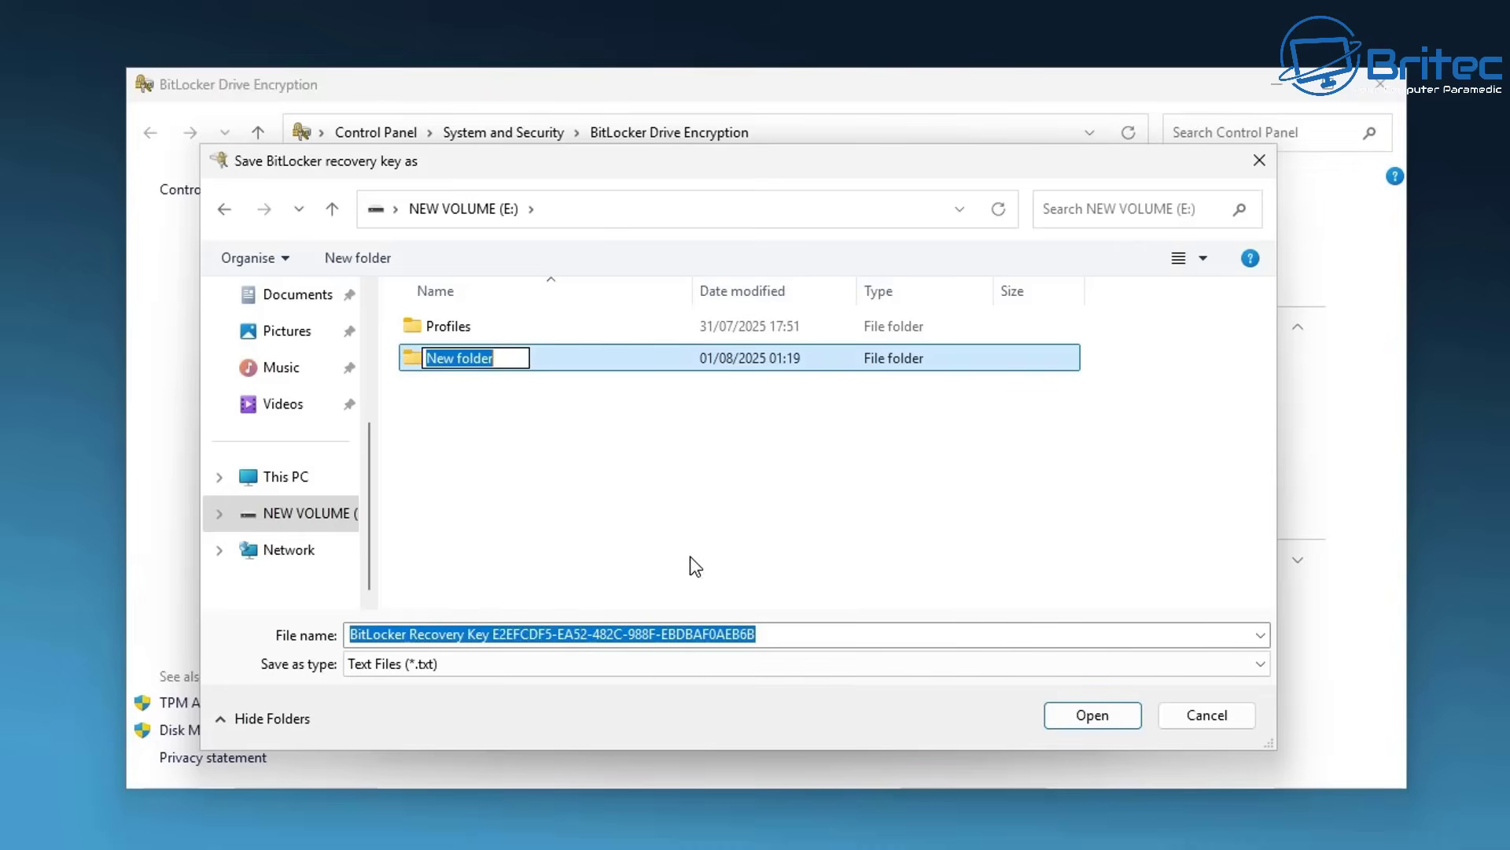
text(bitlocker)
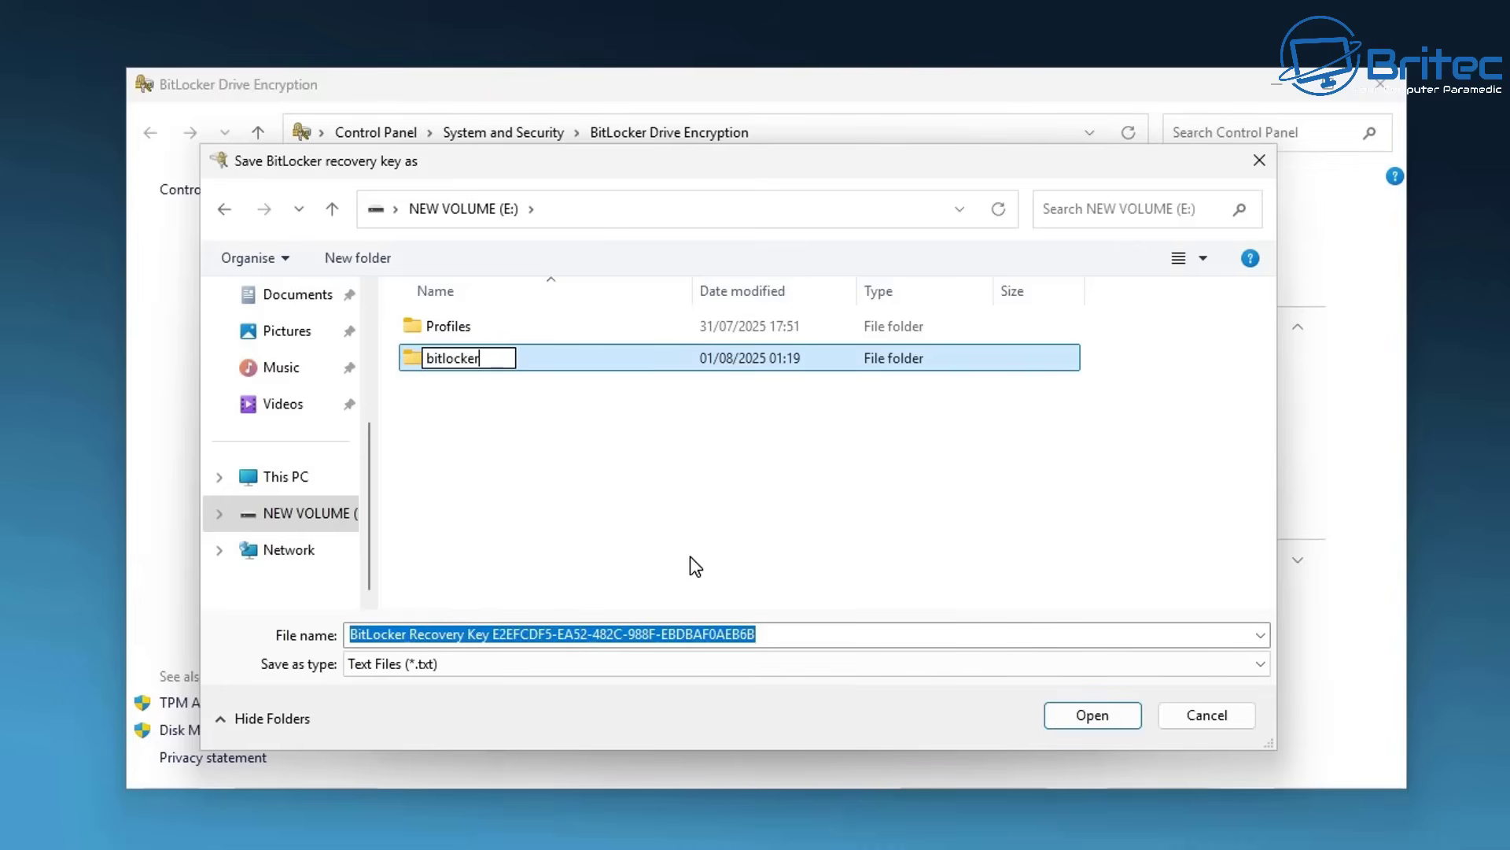
text( key)
click(488, 438)
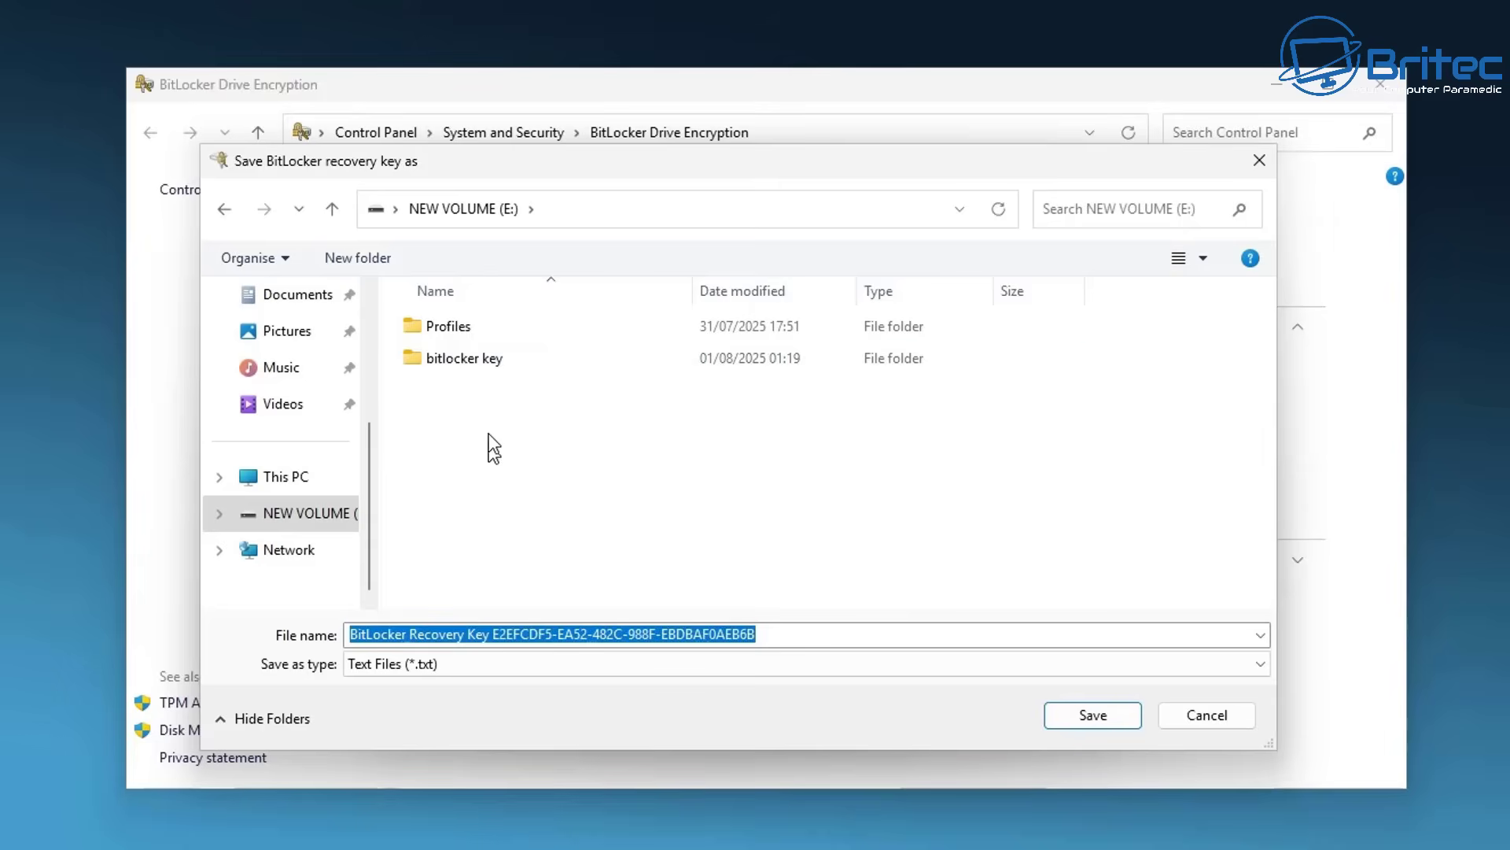
double_click(479, 366)
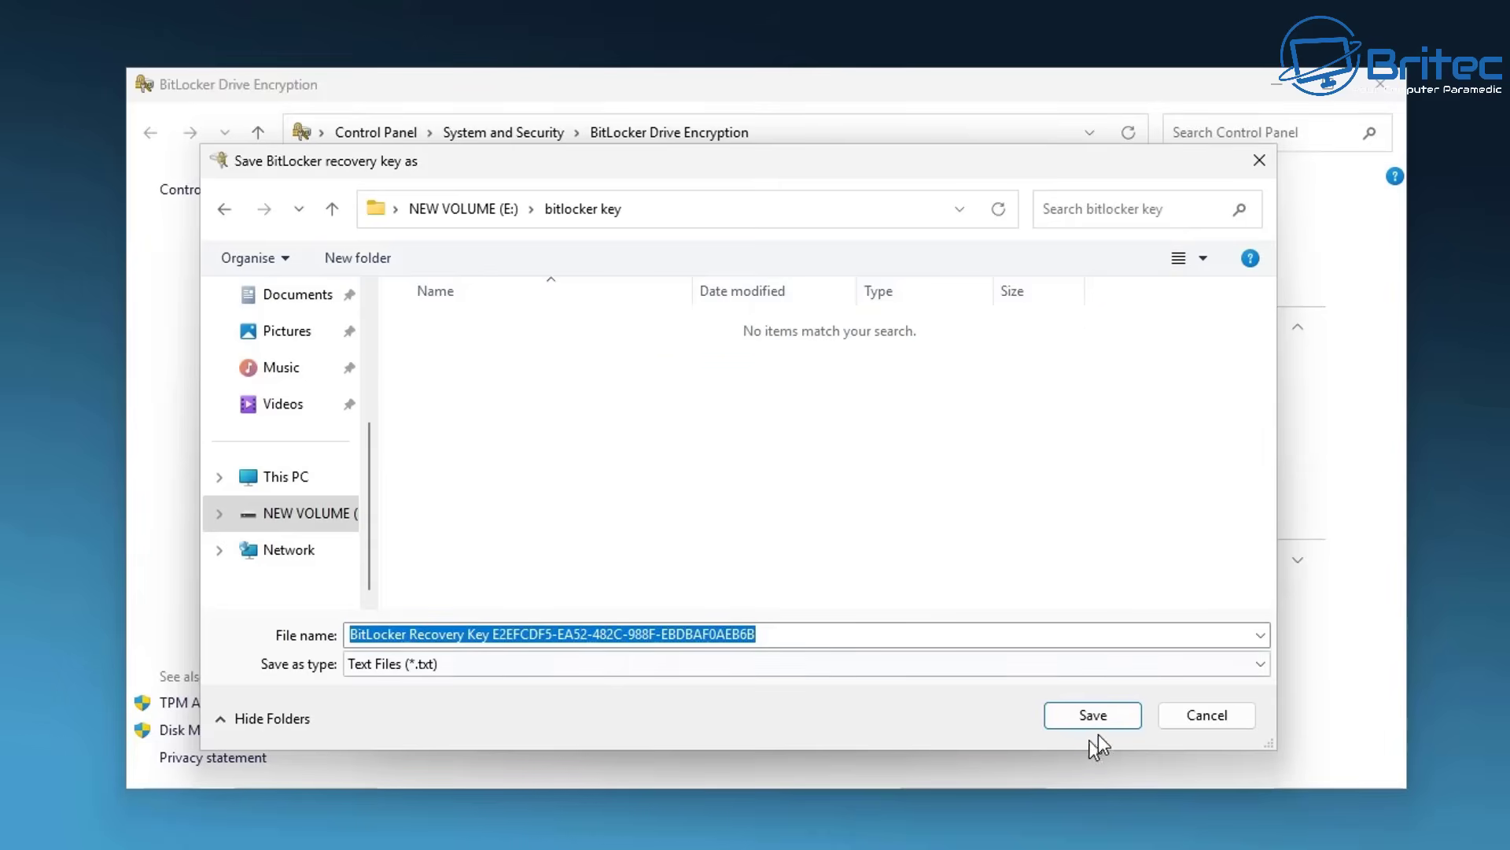
click(1110, 714)
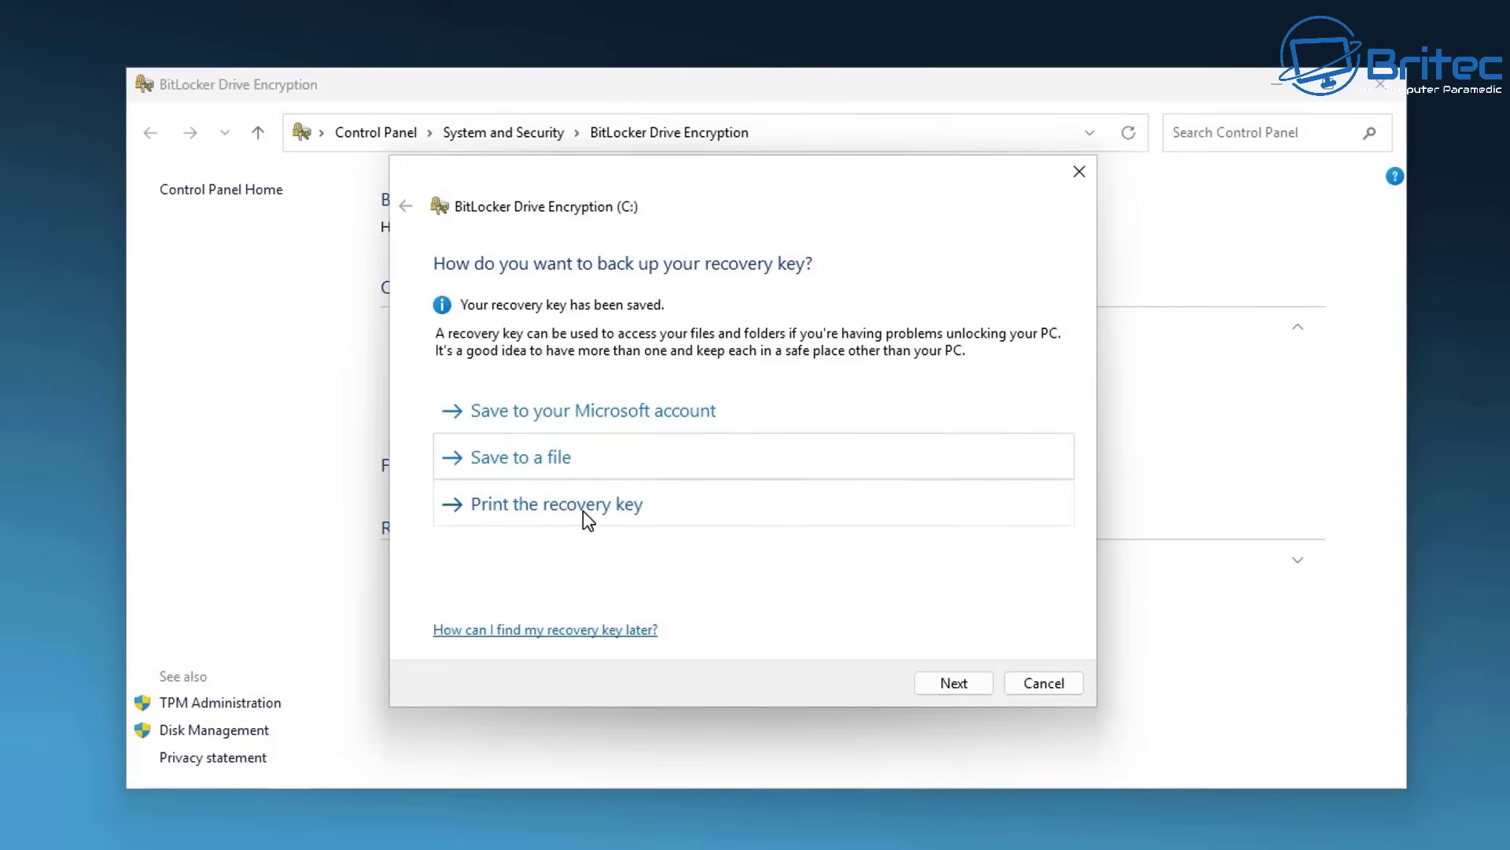
Select Encrypt entire drive and continue to the encryption mode choice
click(955, 685)
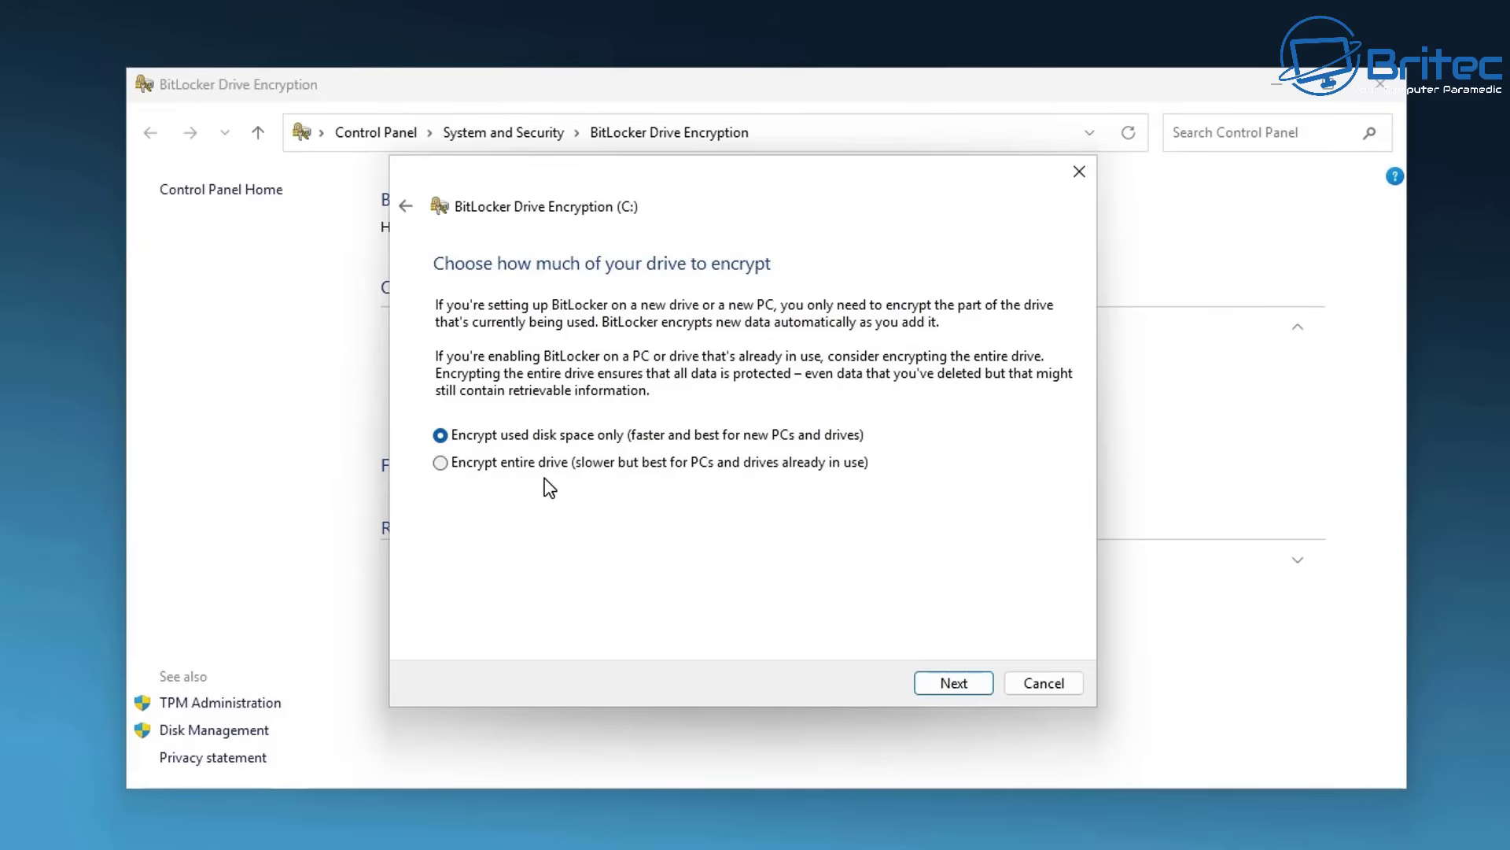
click(439, 462)
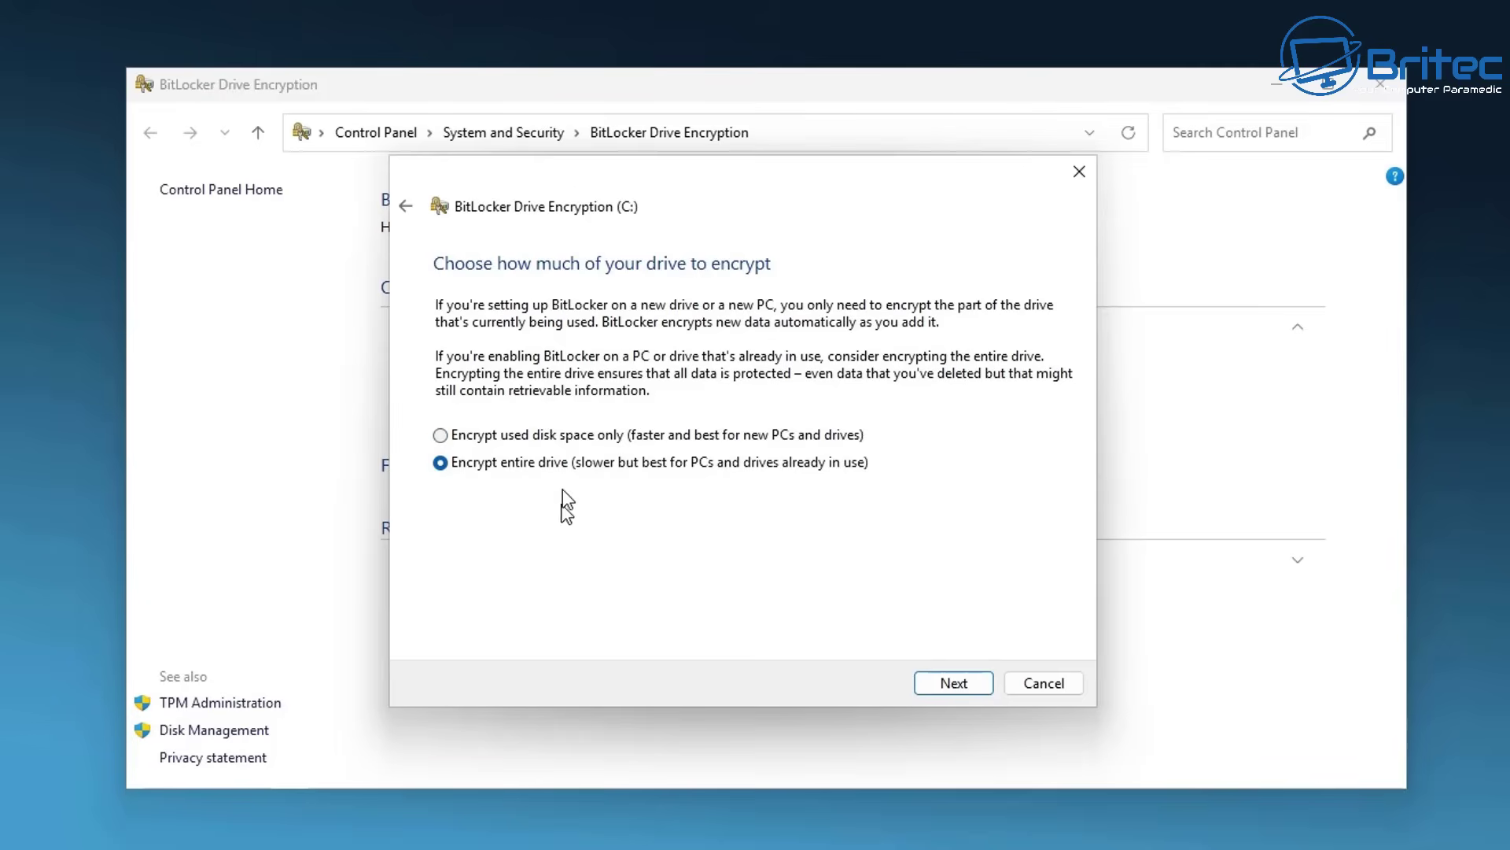
click(954, 683)
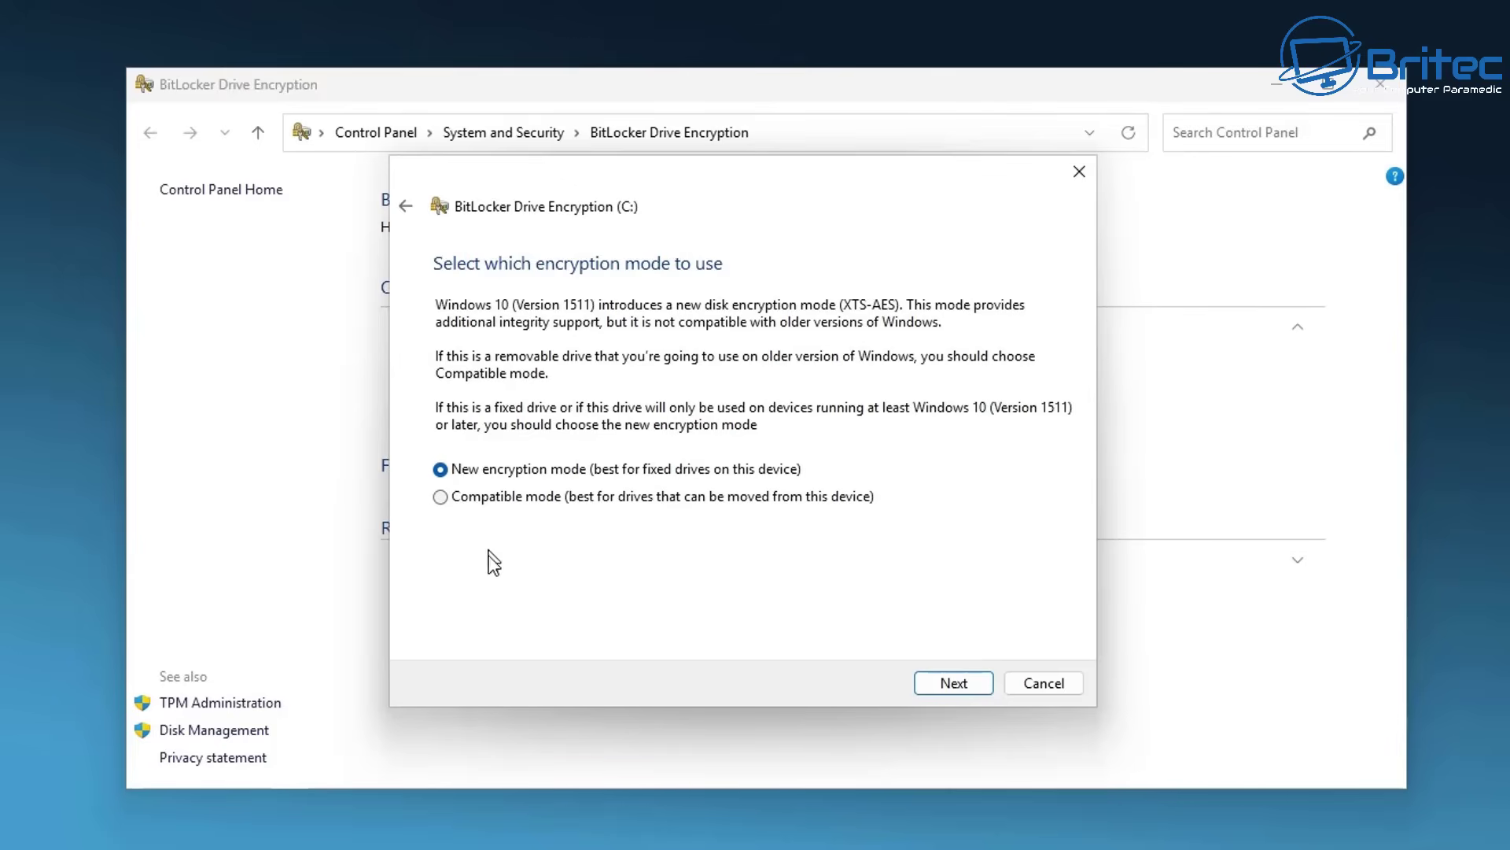
Keep New encryption mode, enable Run BitLocker system check, and continue the encryption setup
click(950, 683)
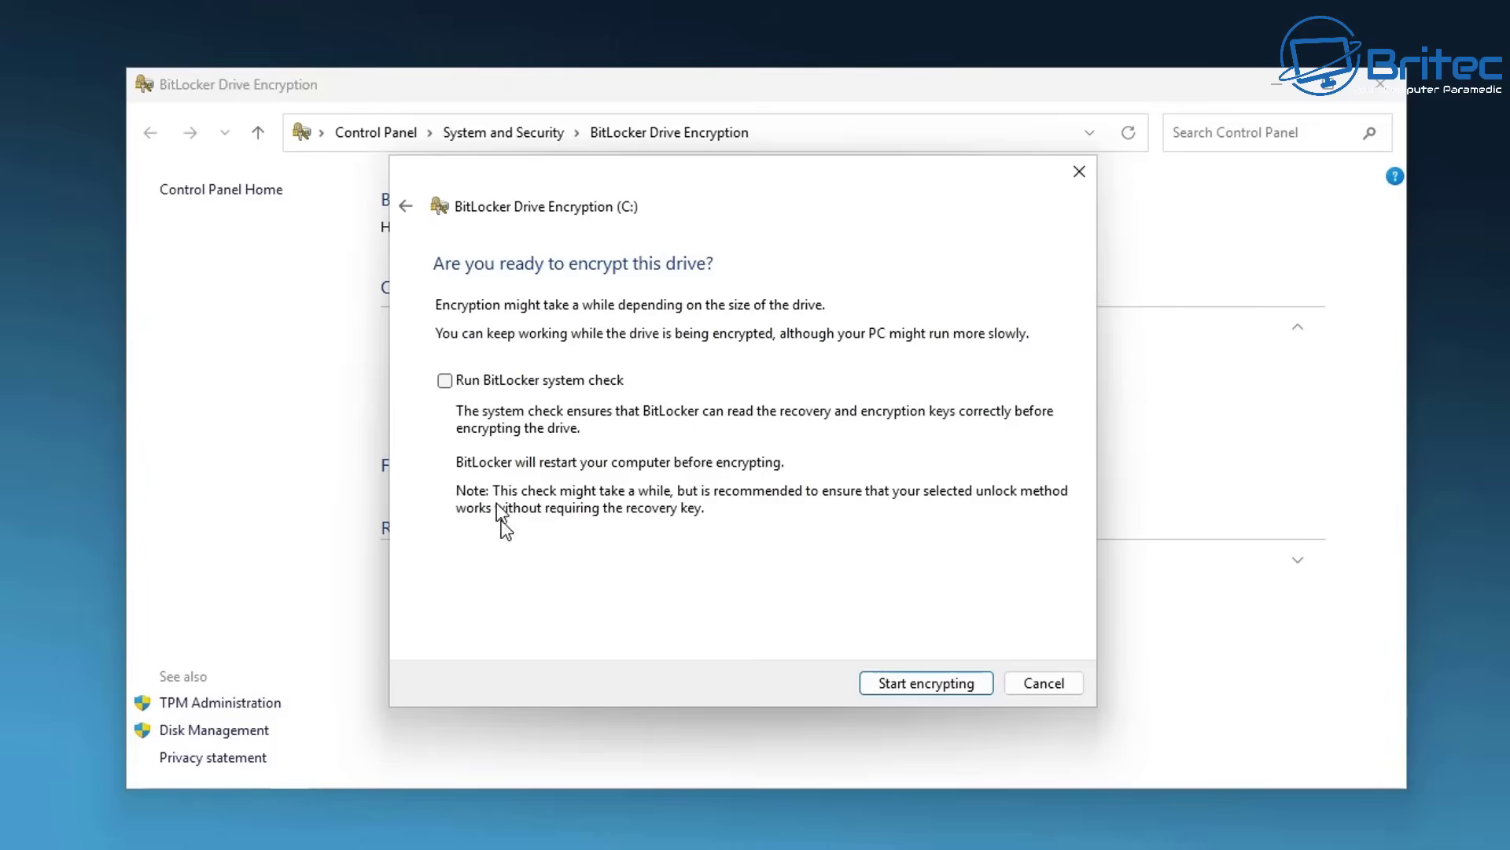
click(445, 379)
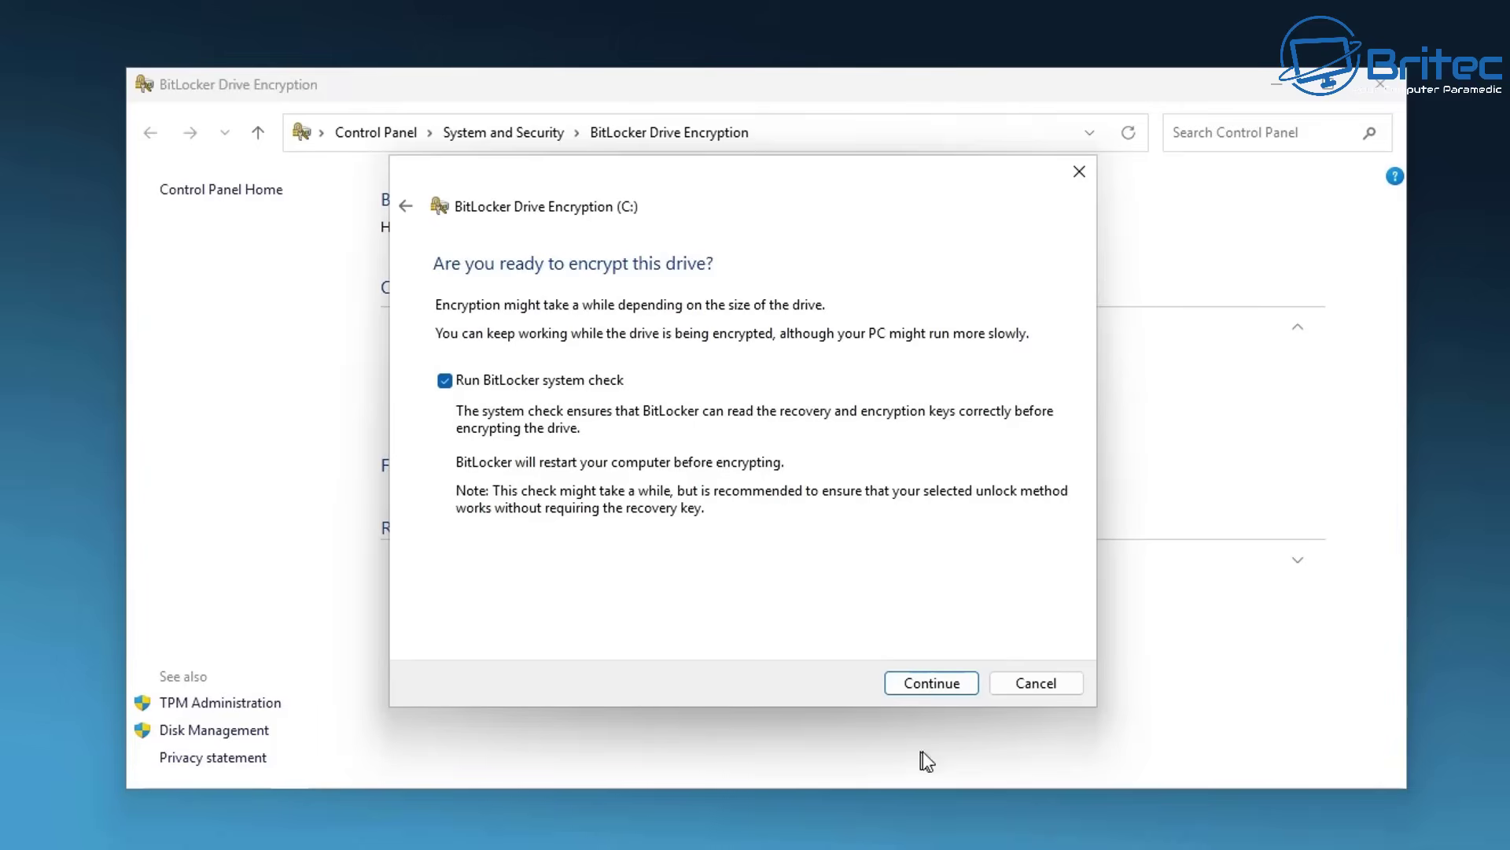
click(926, 681)
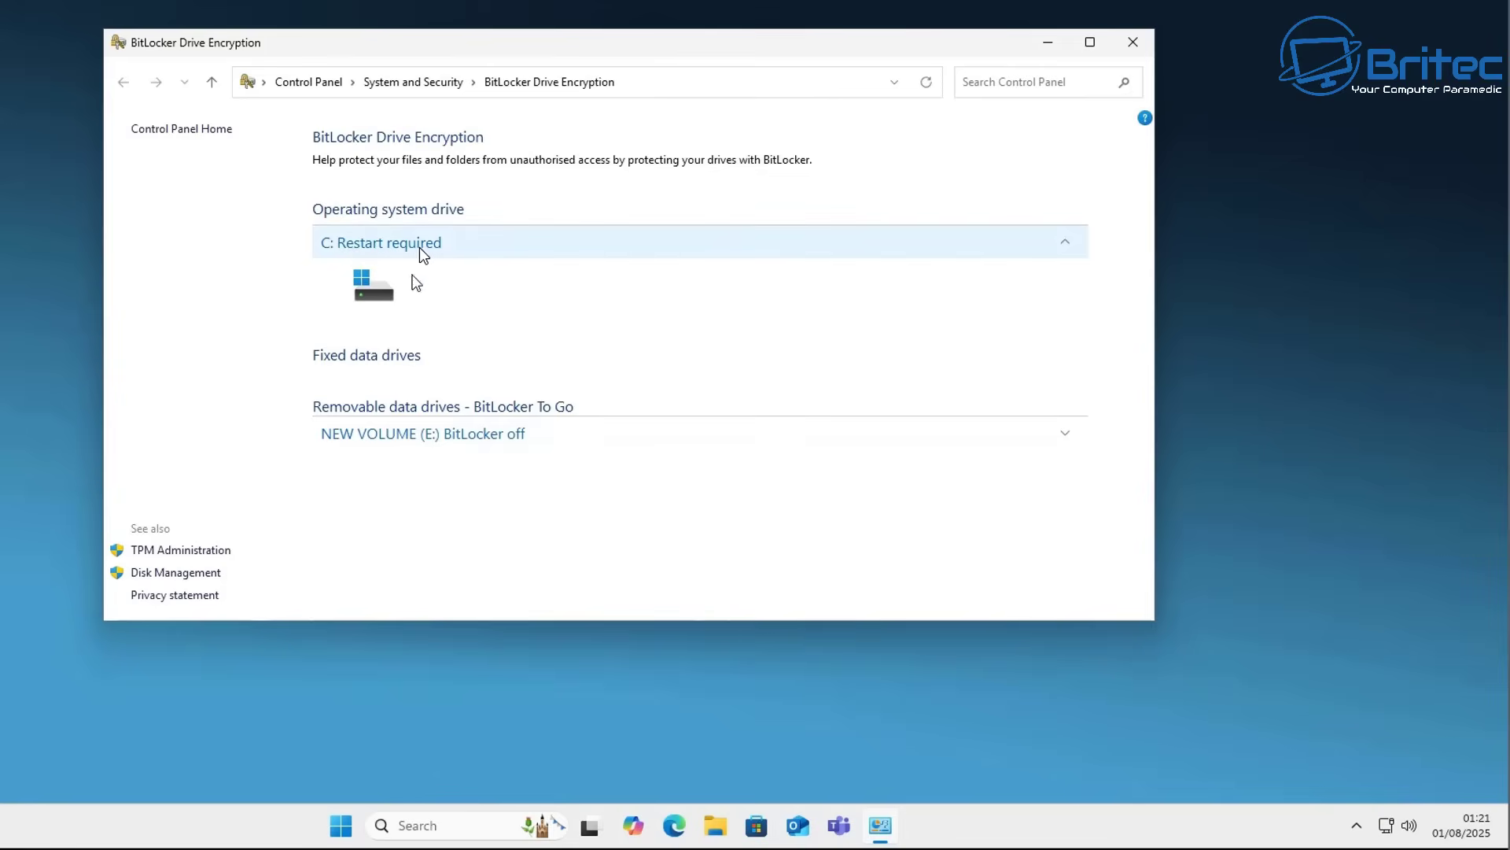
Restart the computer from the Start menu's power options
click(342, 825)
click(843, 765)
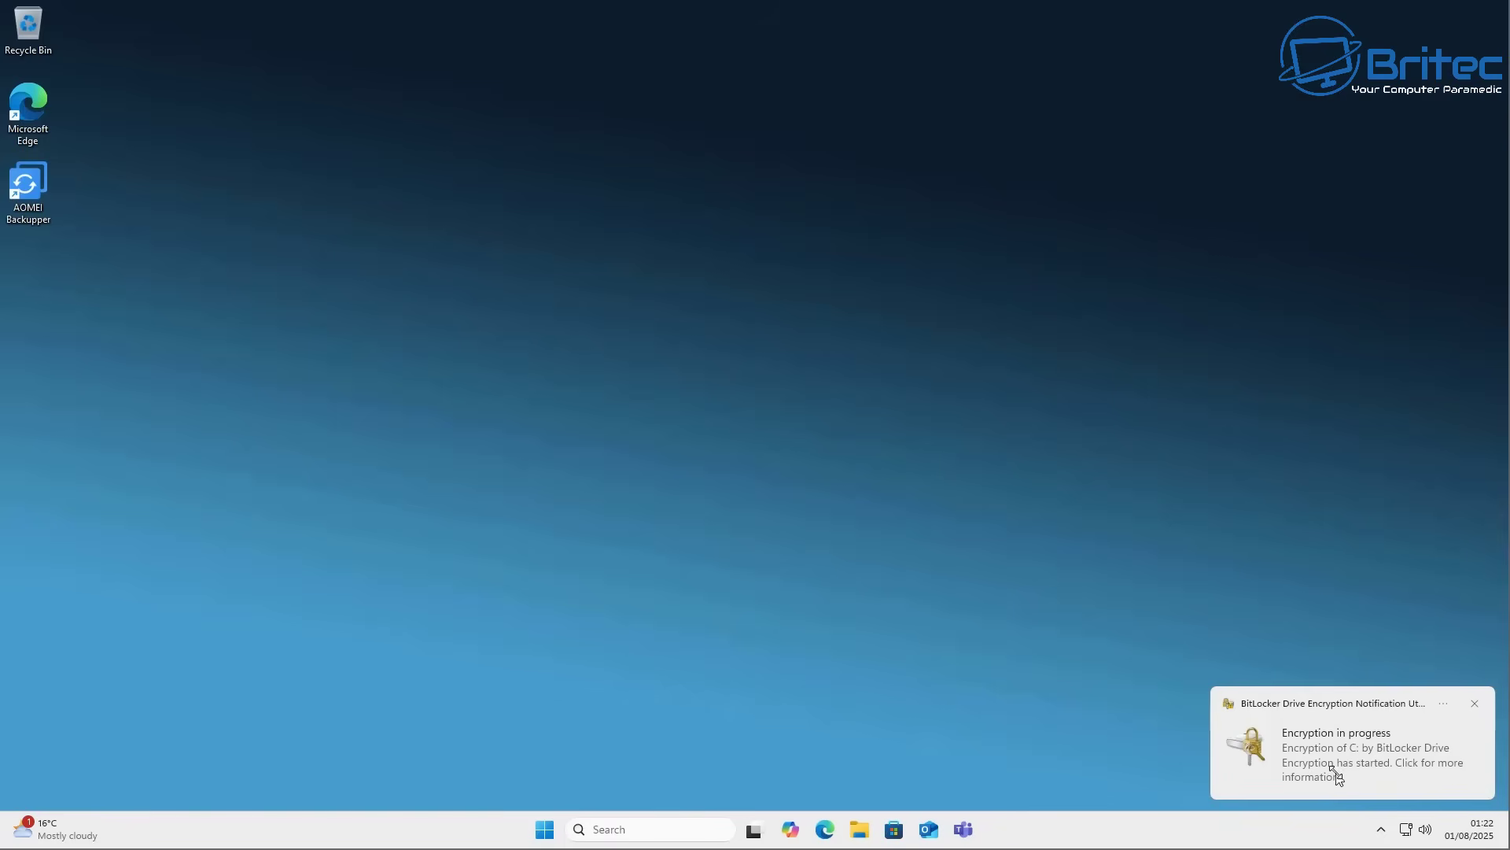
Check the C: encryption progress notice and go to Manage BitLocker
click(1418, 765)
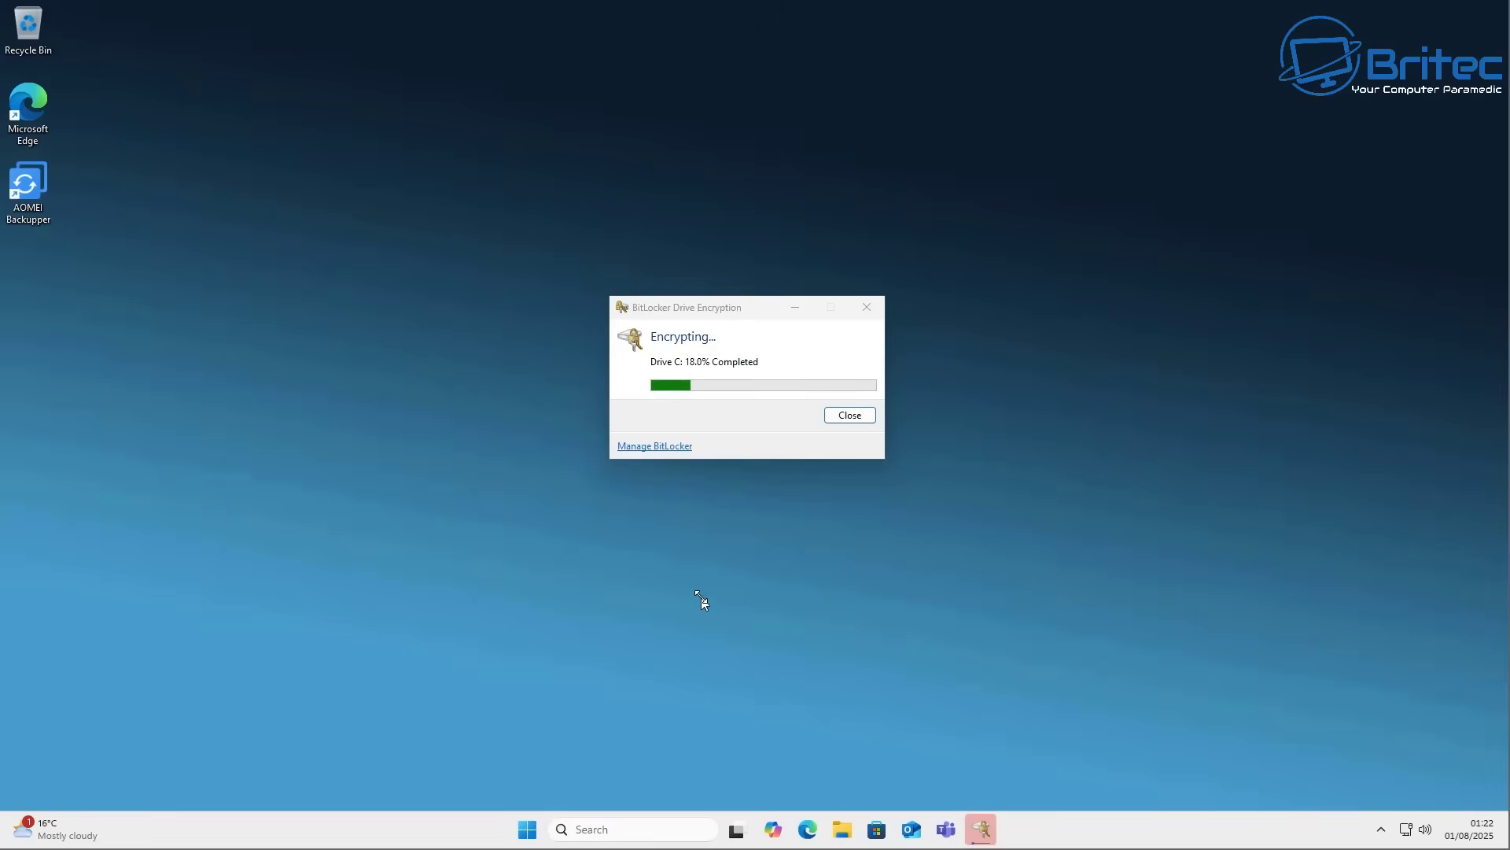
click(666, 450)
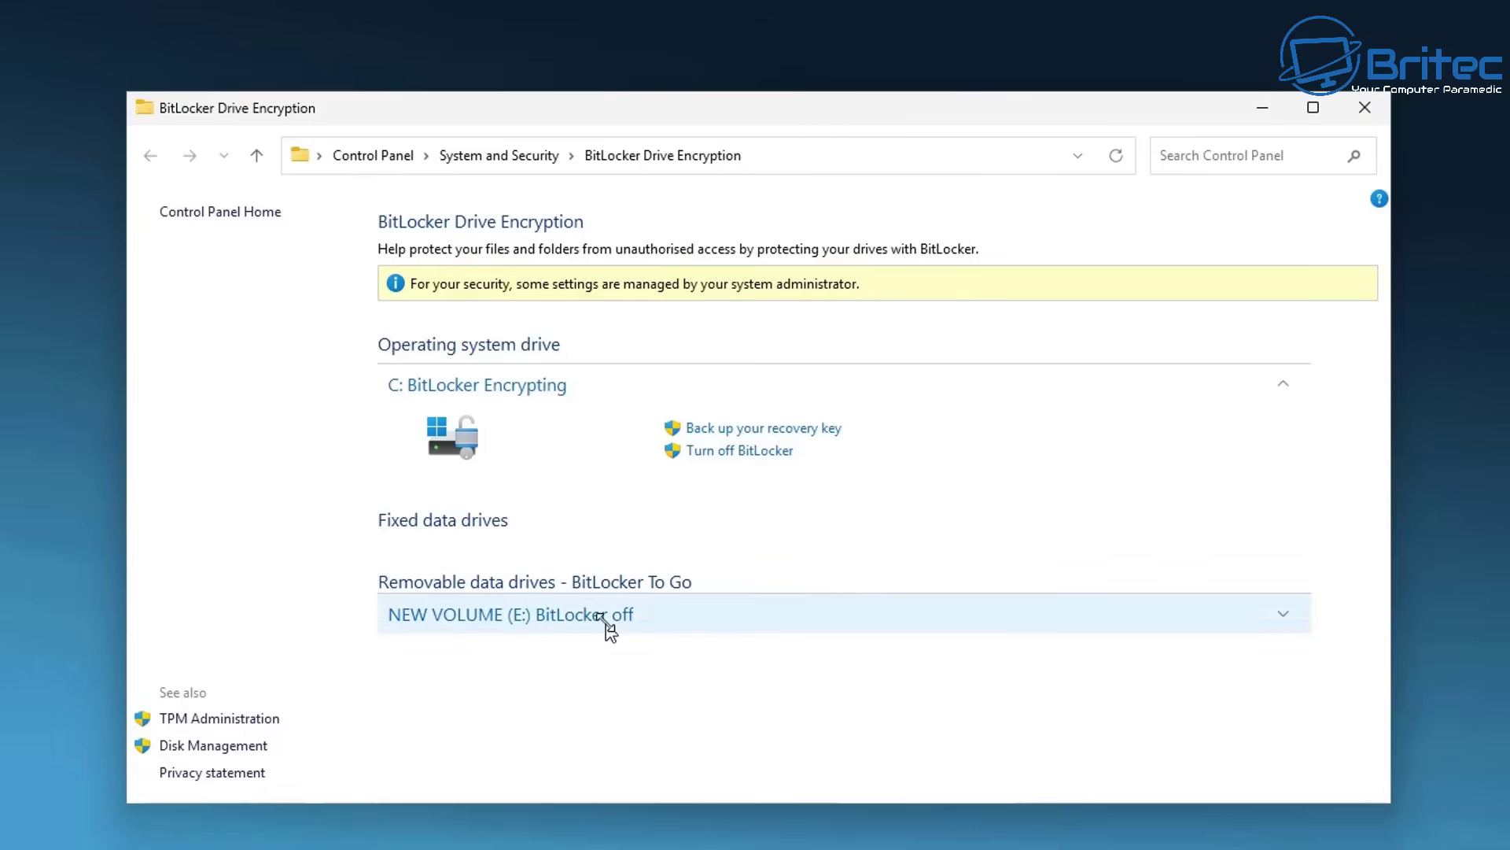
Select NEW VOLUME (E:), close the encryption progress dialog, and show the recovery key file in File Explorer
click(607, 625)
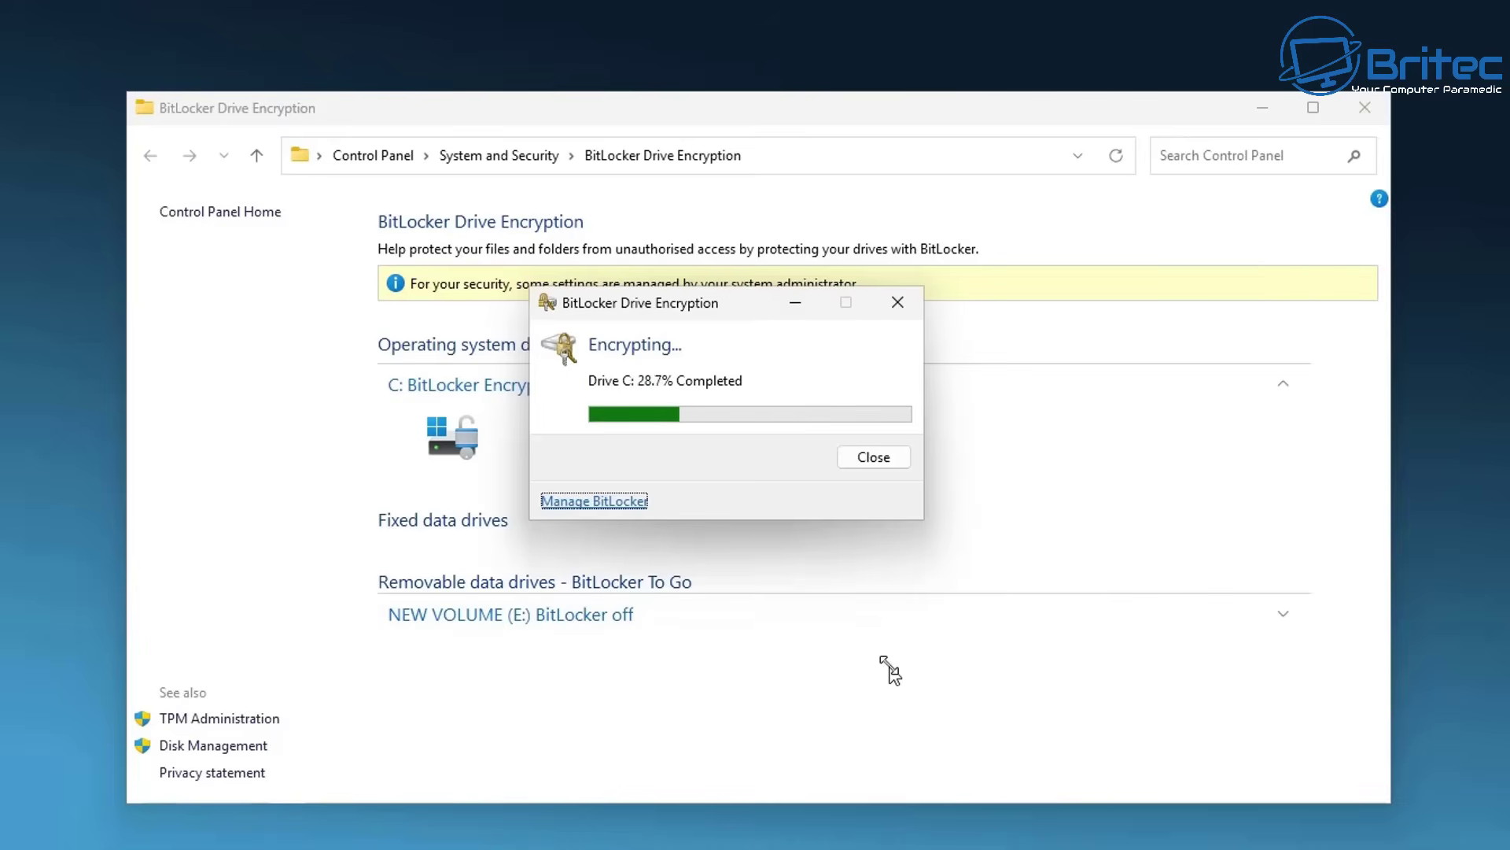
key(Escape)
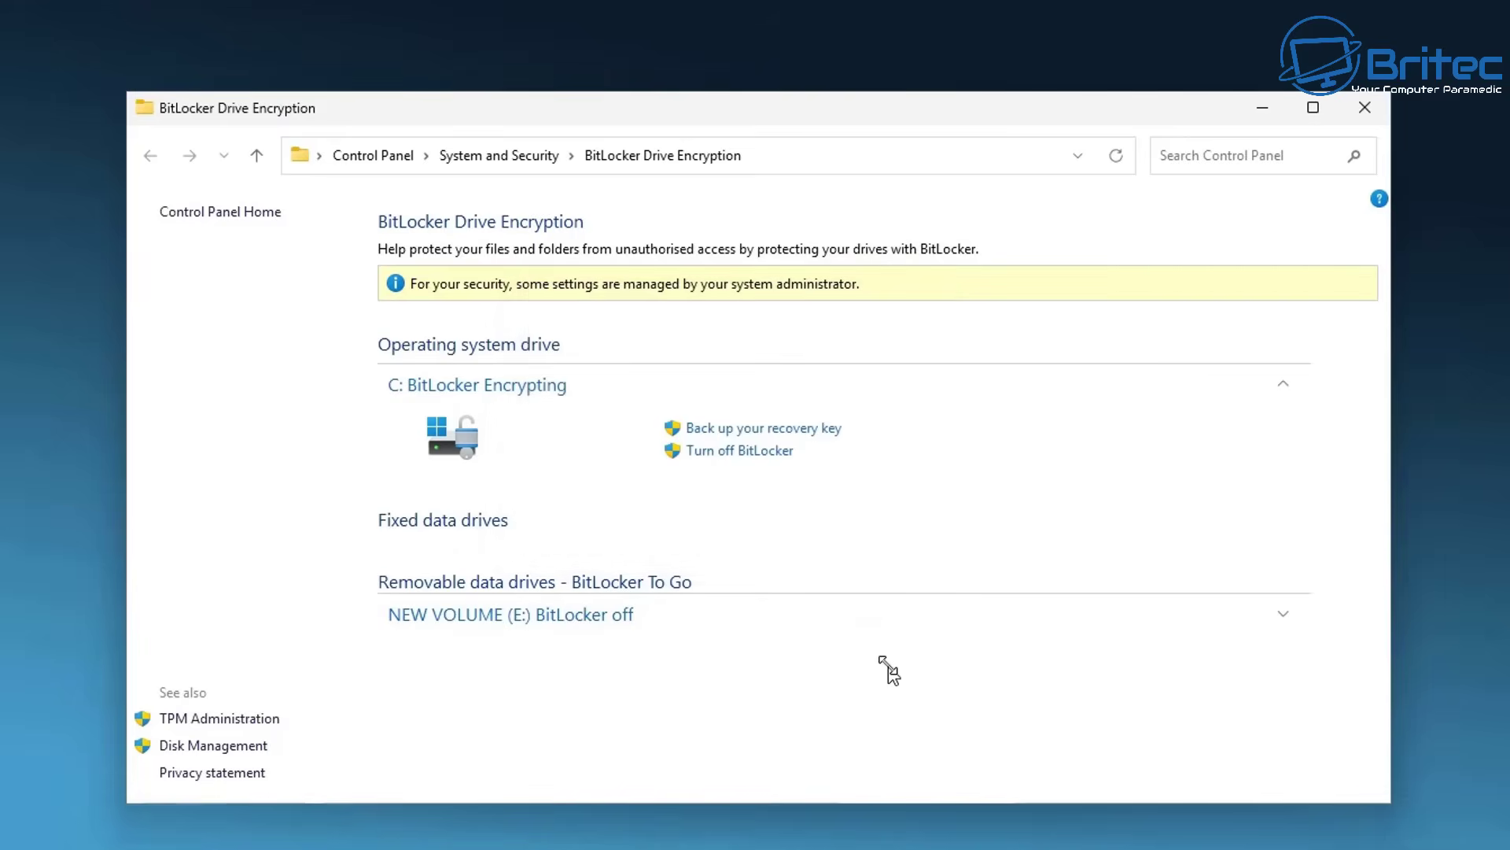
click(658, 617)
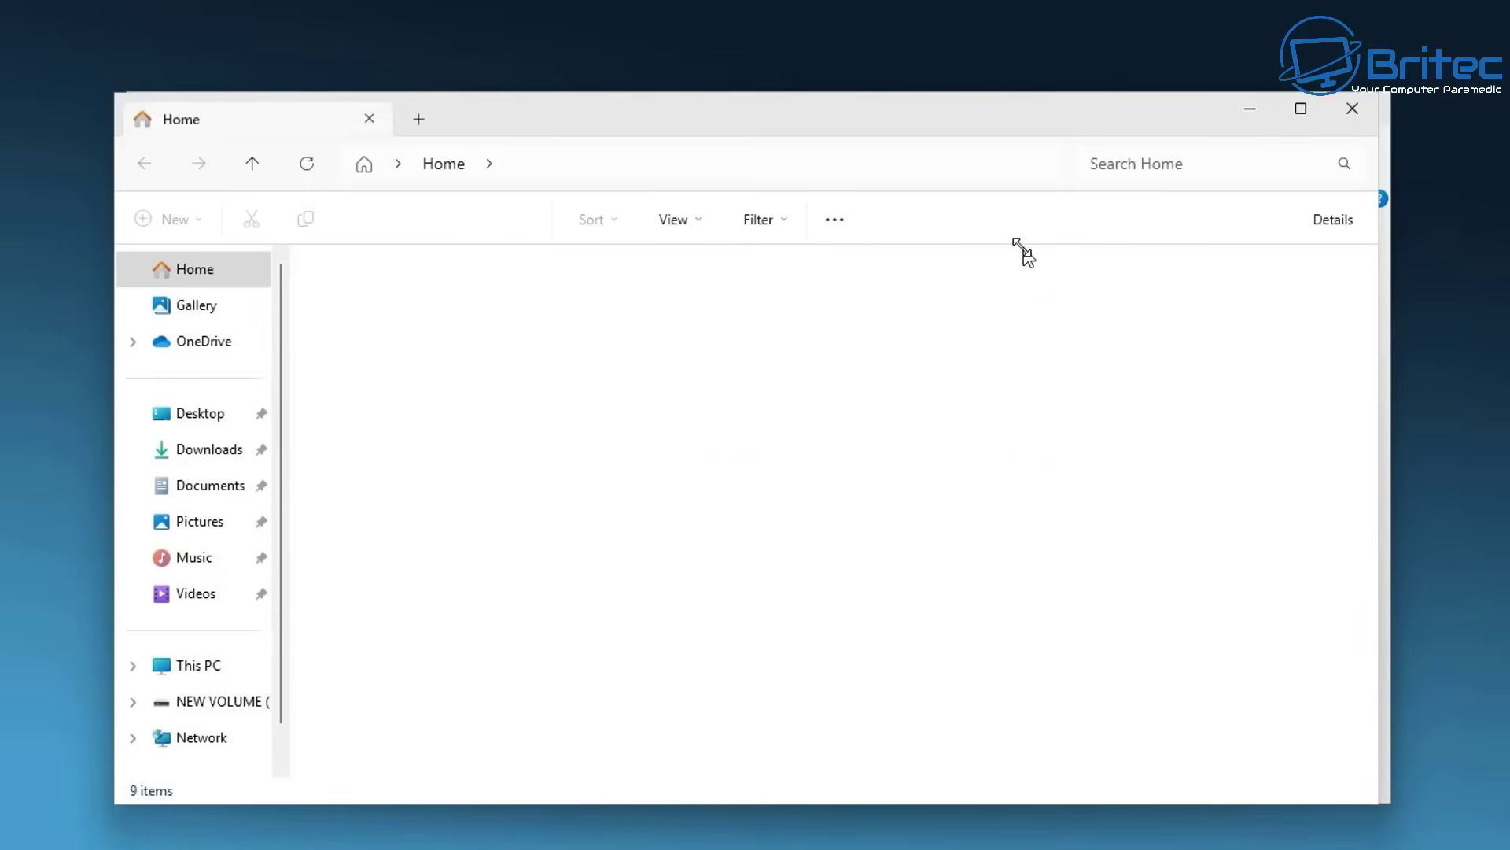
Show the drives under This PC and dismiss the 'Encryption of C: is complete' notice
click(214, 670)
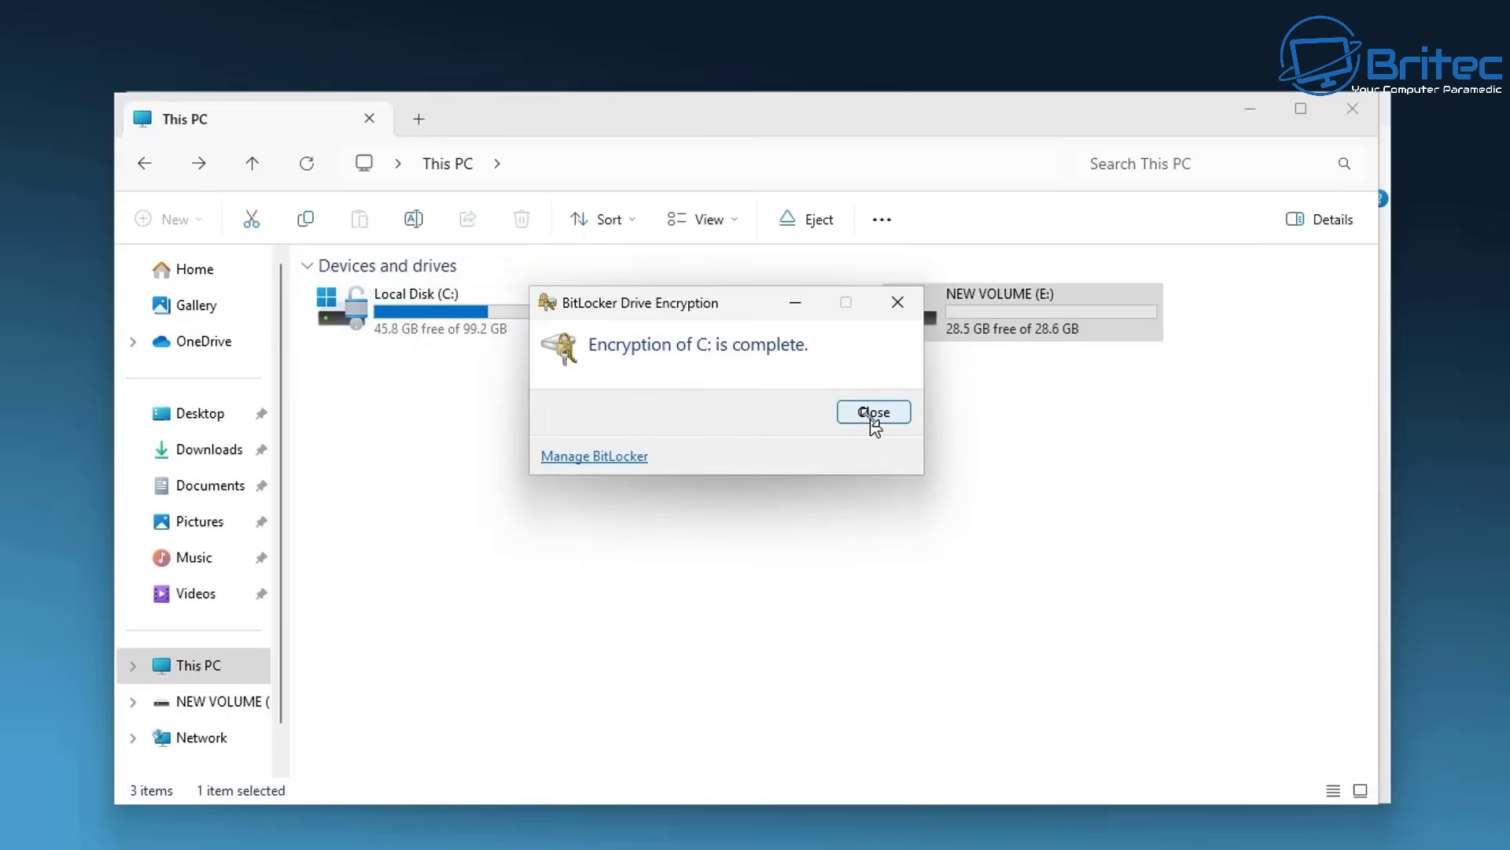
click(873, 413)
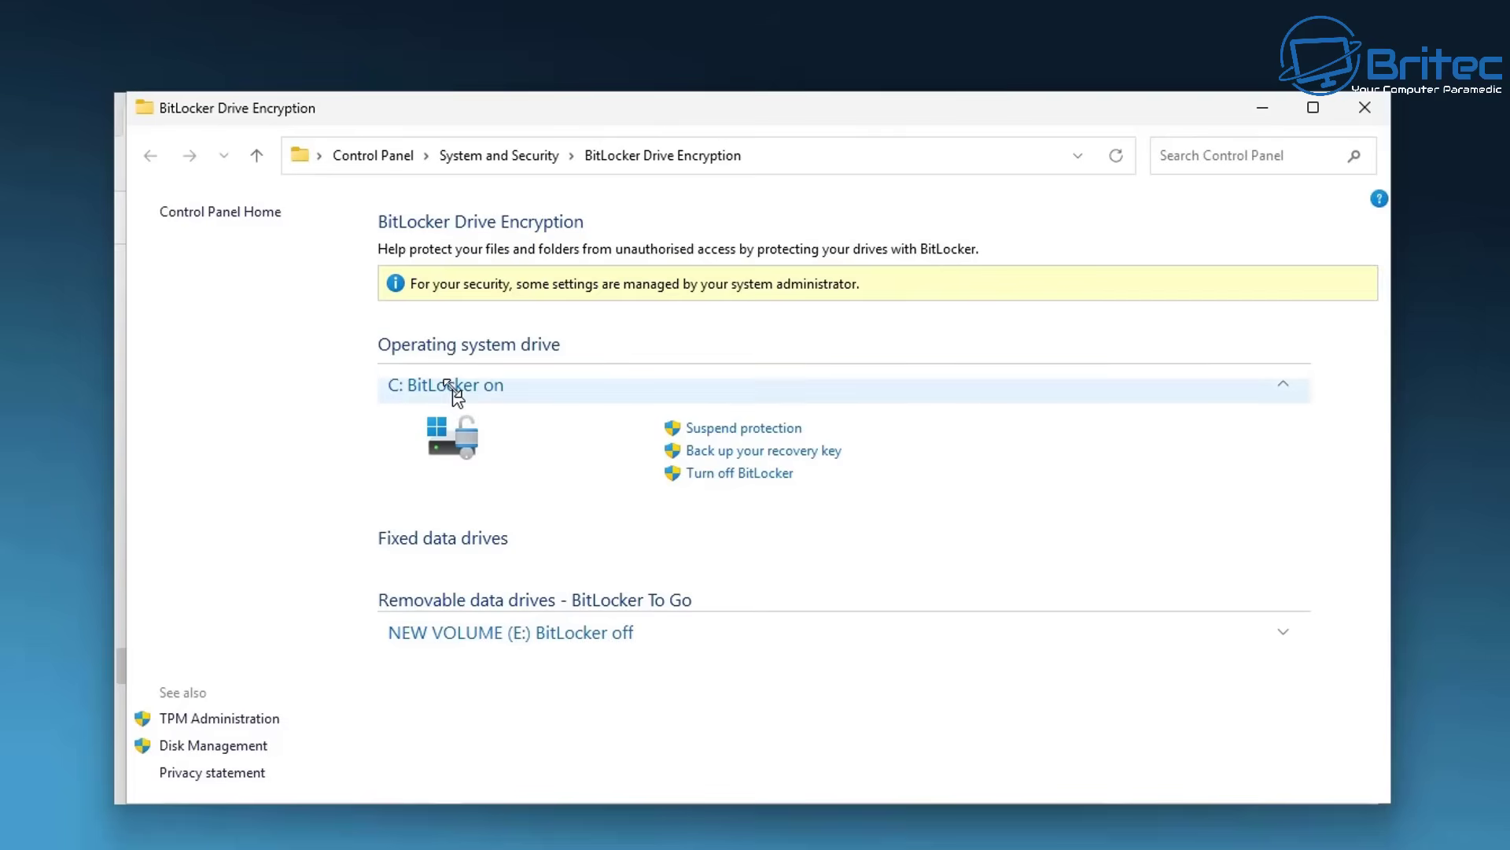
Close the BitLocker Drive Encryption window to reboot into Hiren's BootCD PE
click(1364, 107)
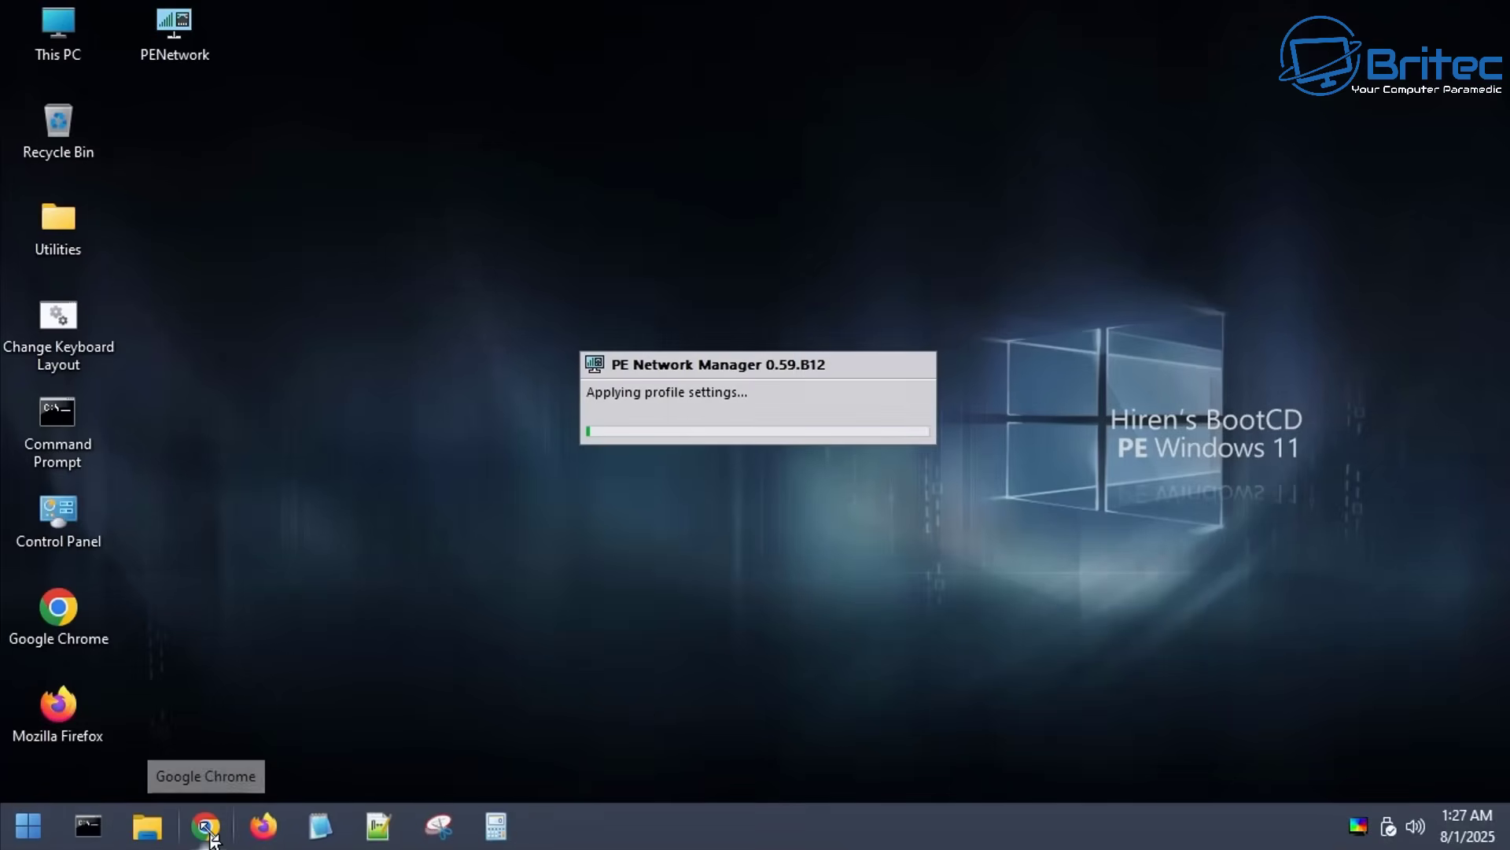
click(146, 827)
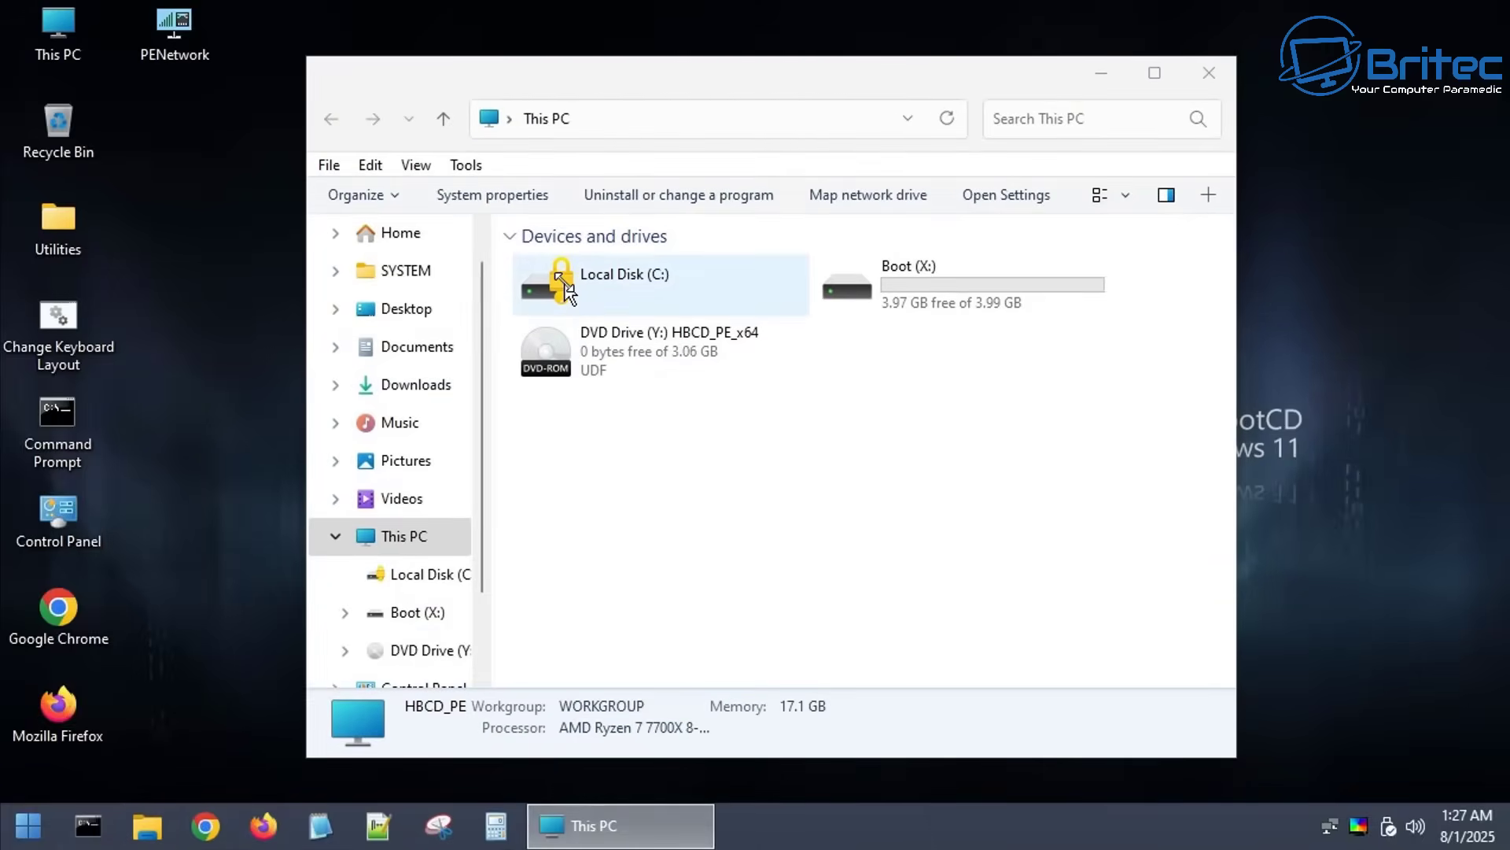
double_click(605, 283)
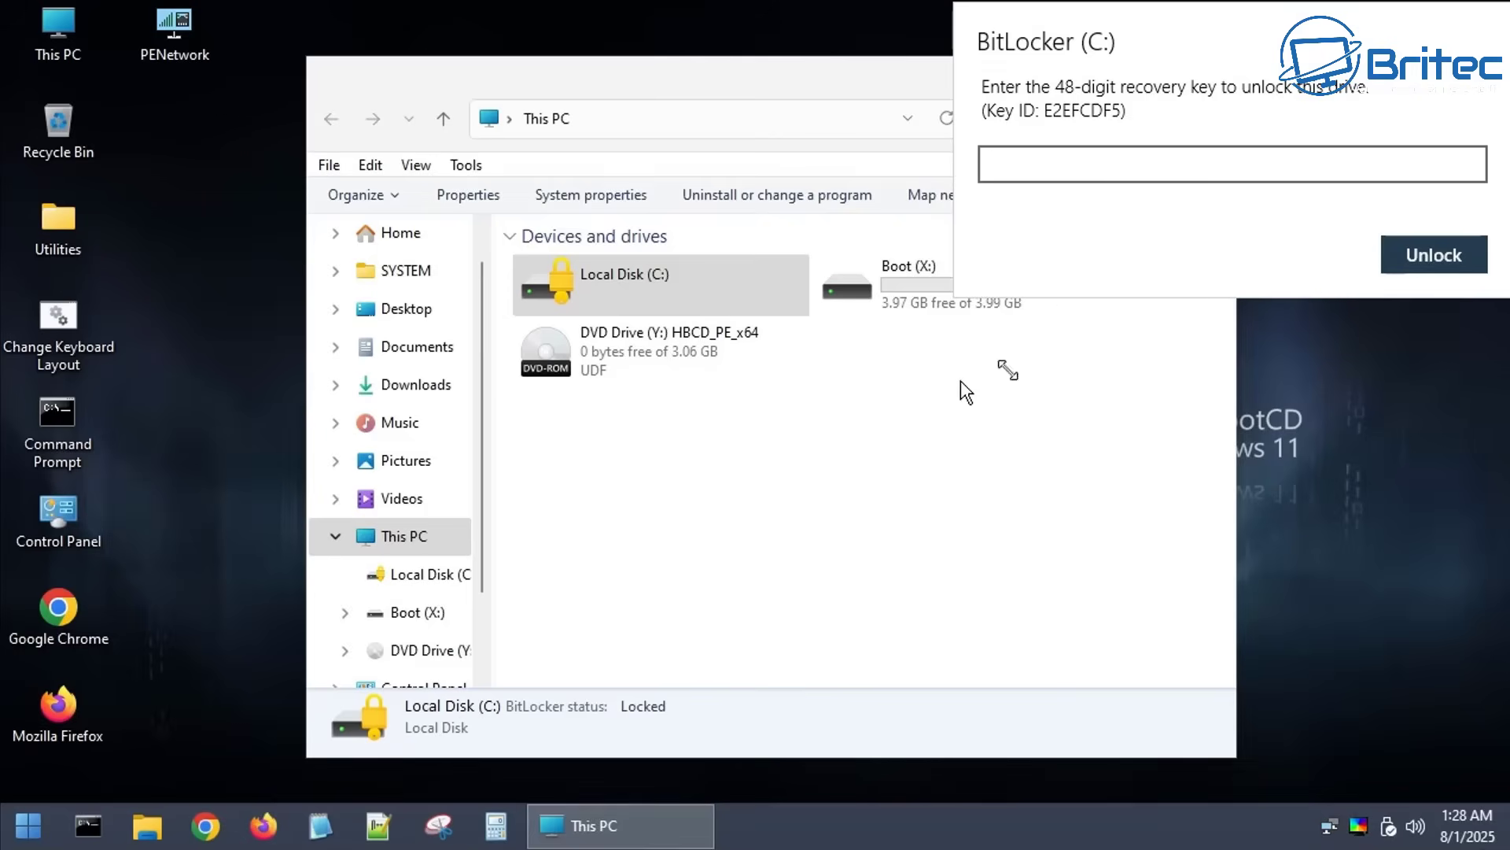
key(Escape)
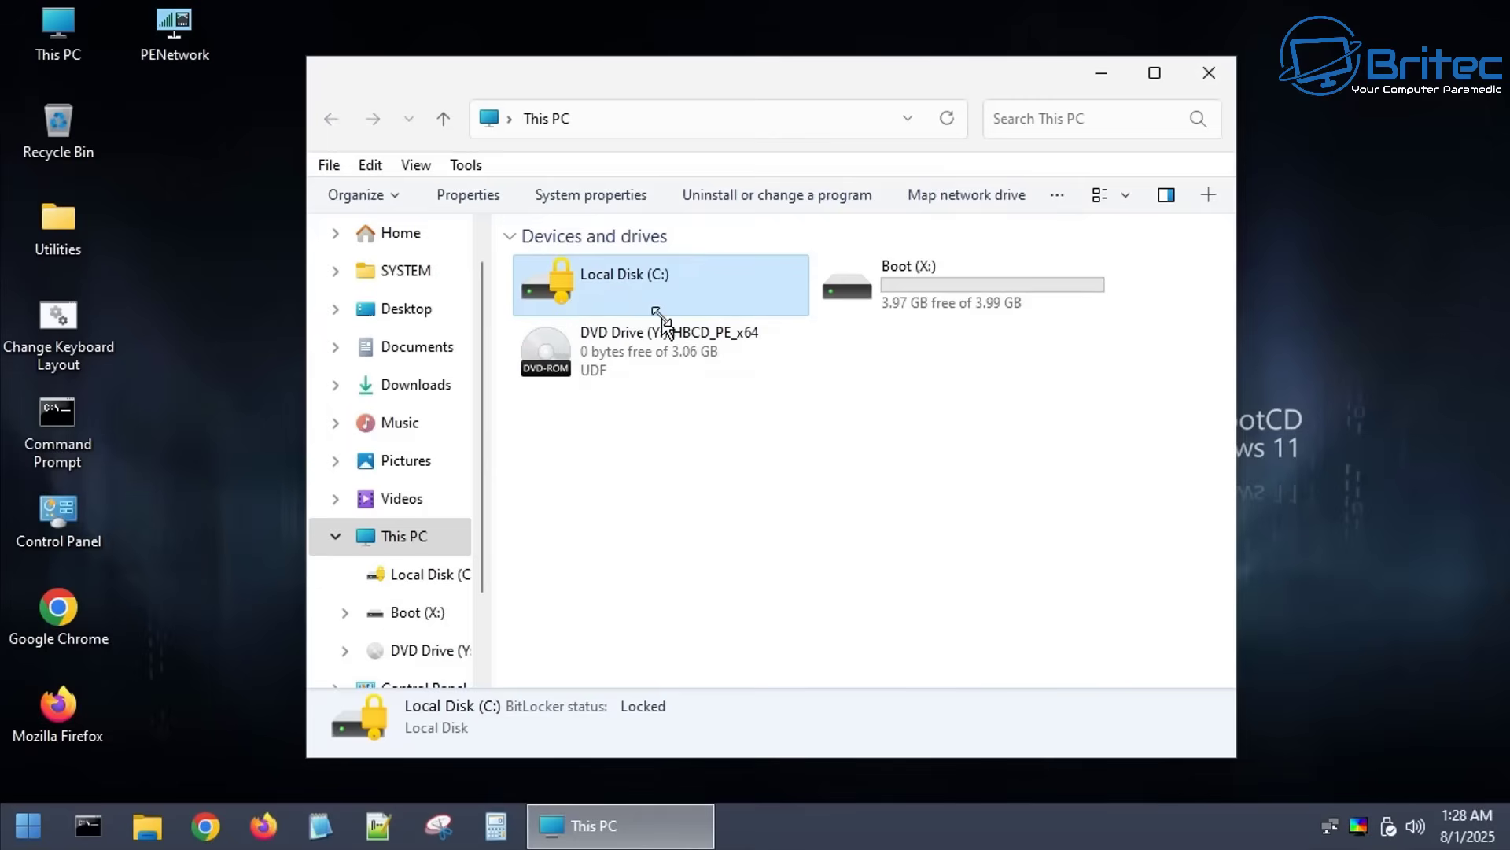
click(1209, 72)
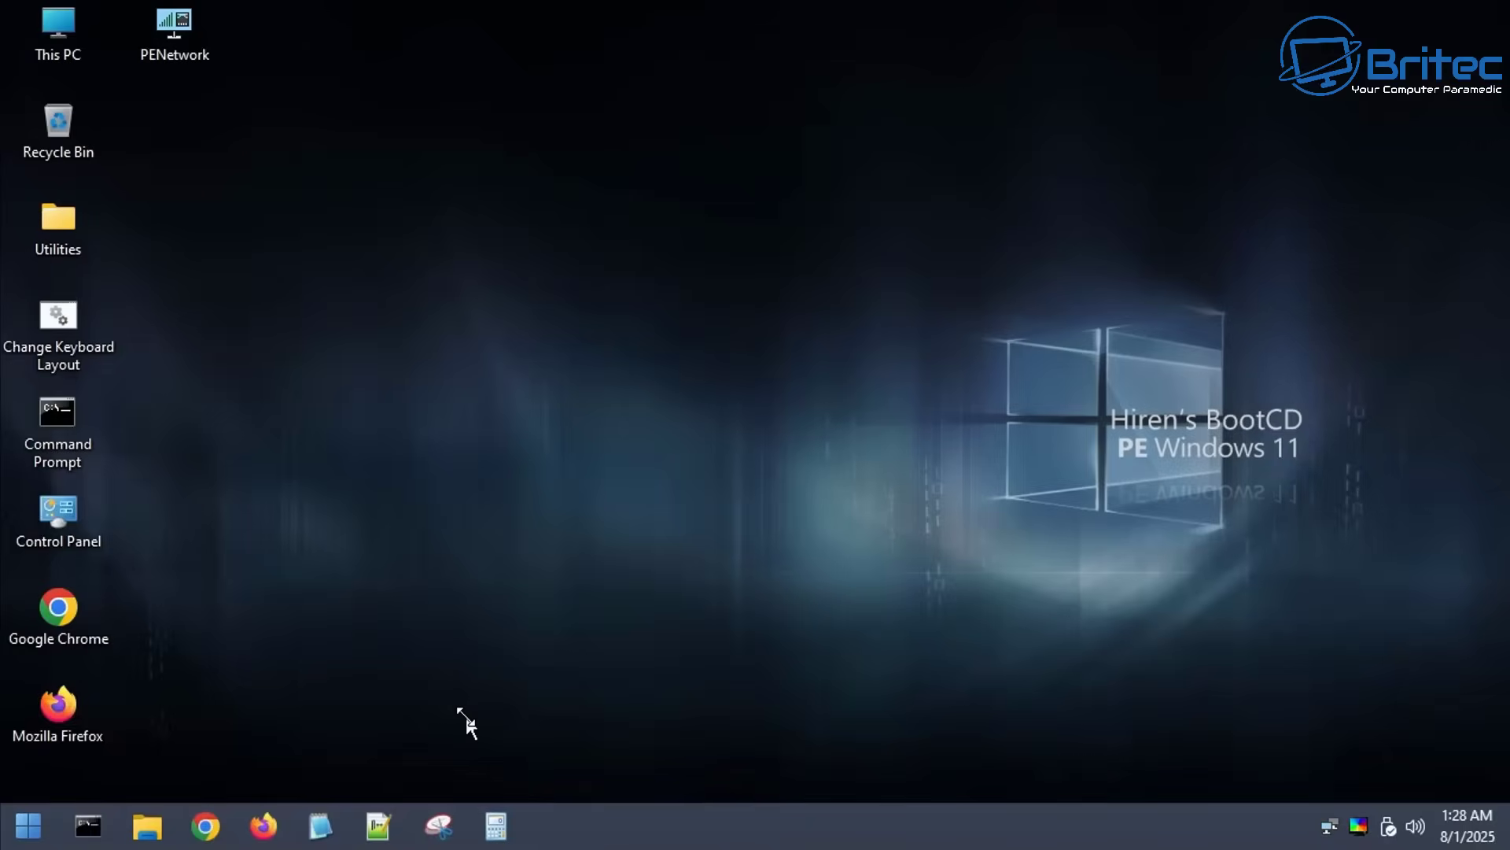